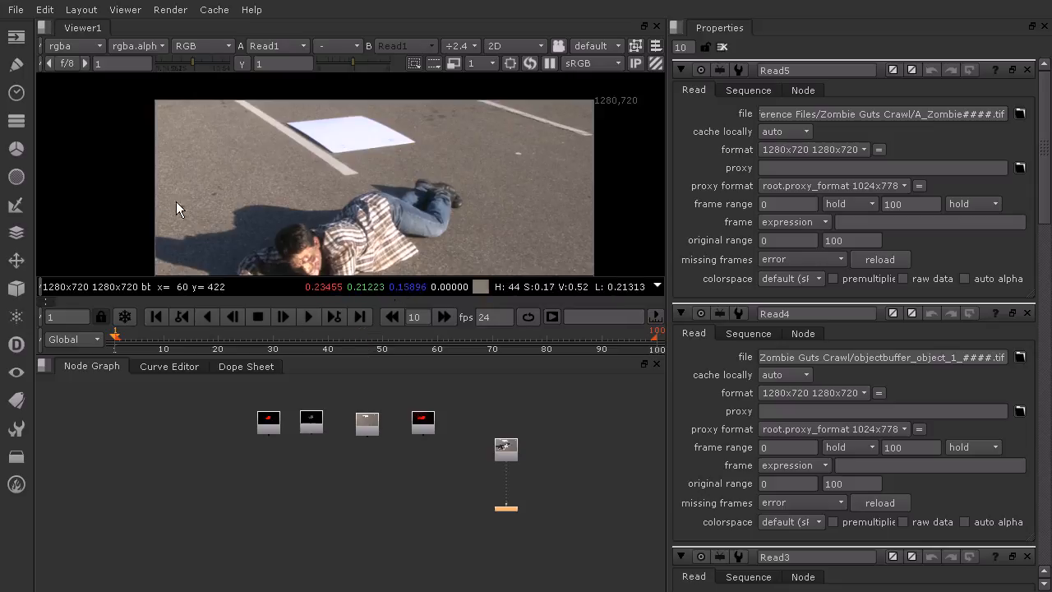
- Insert a RotoPaint node between Read1 and Viewer1, view its output, and space the connected nodes closer together
click(15, 68)
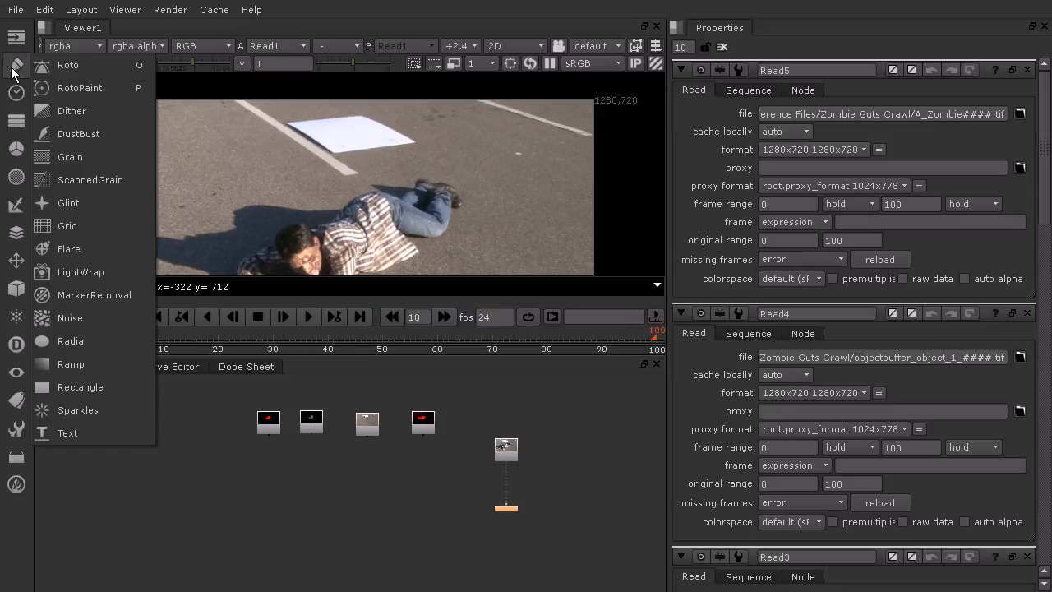
click(89, 89)
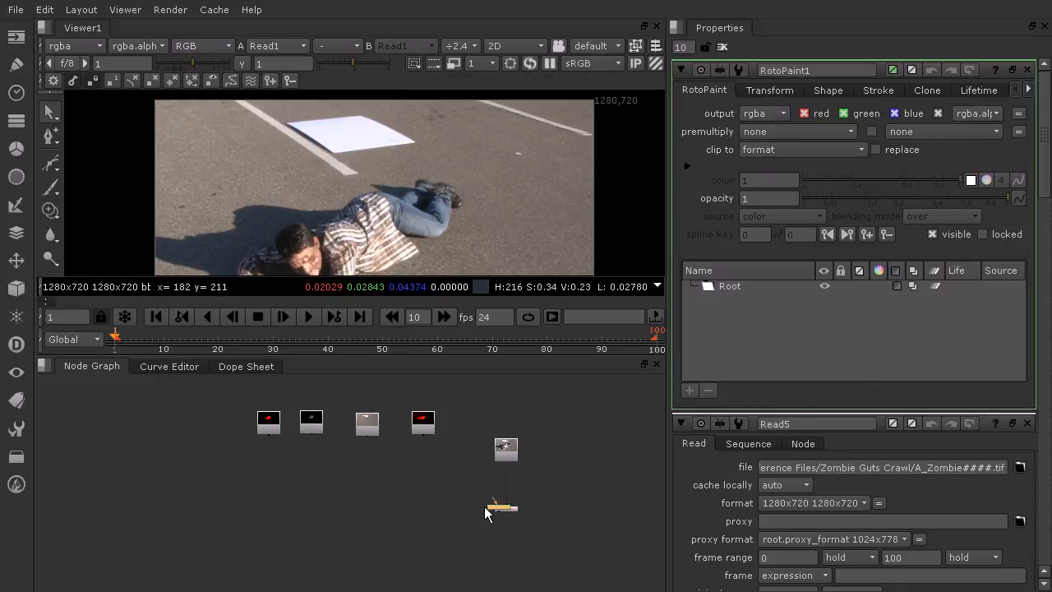
drag(489, 513, 500, 490)
key(1)
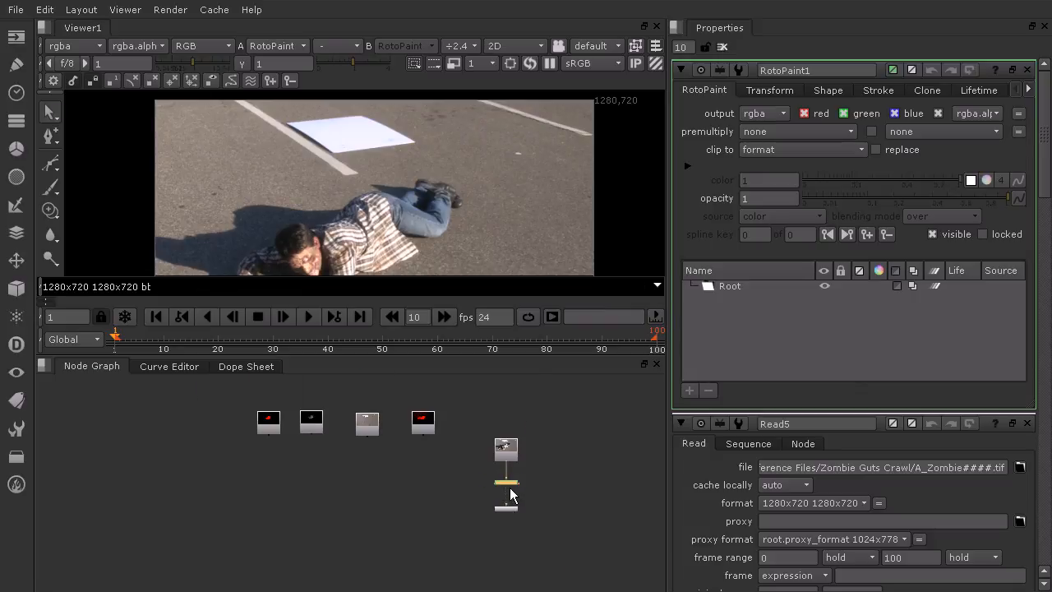
scroll(514, 491, up, 4)
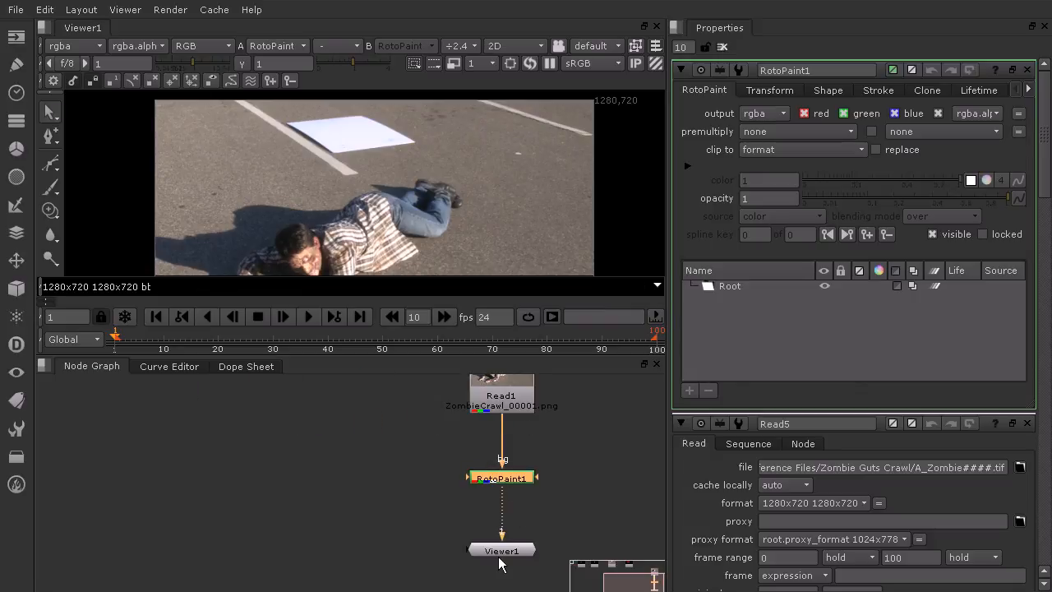
drag(514, 481, 514, 453)
drag(513, 553, 512, 500)
middle_drag(513, 449, 442, 507)
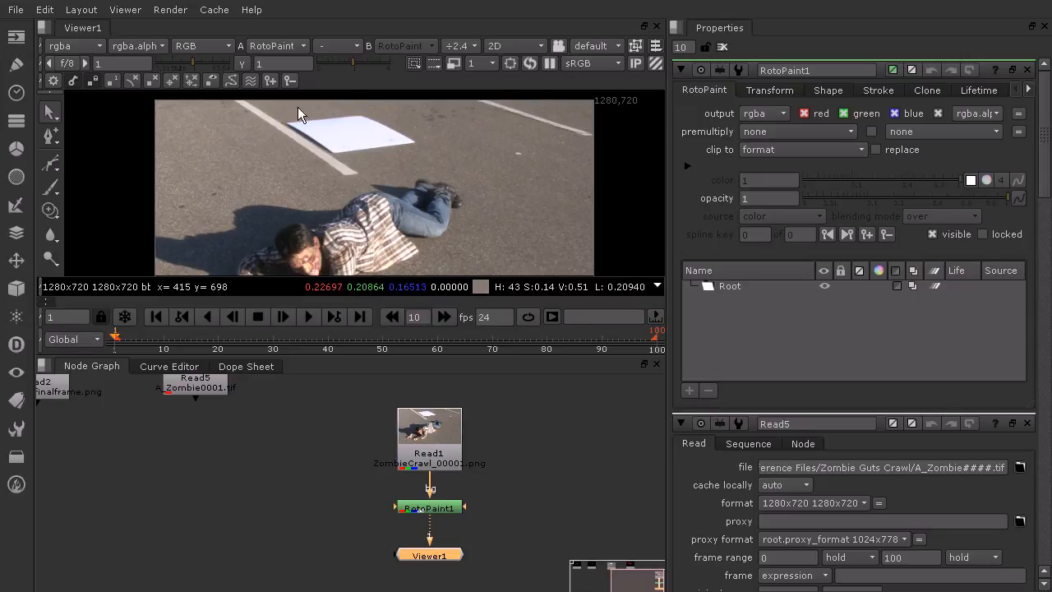
- With the Clone tool at size 25, clone clean asphalt over the dark shadow along the white paper's edge facing the parking line
scroll(355, 120, up, 3)
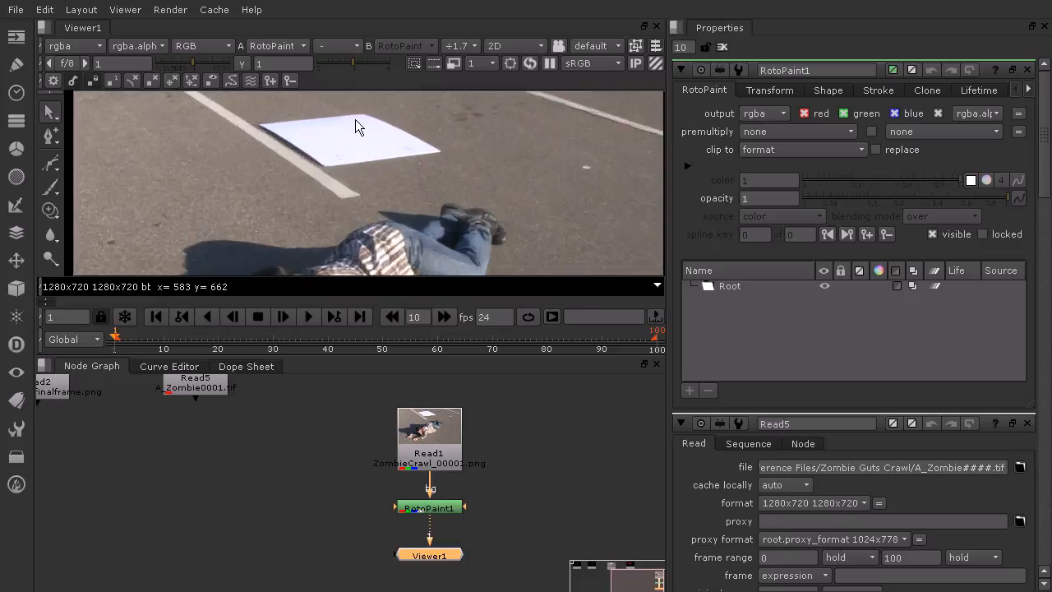
middle_drag(333, 124, 448, 136)
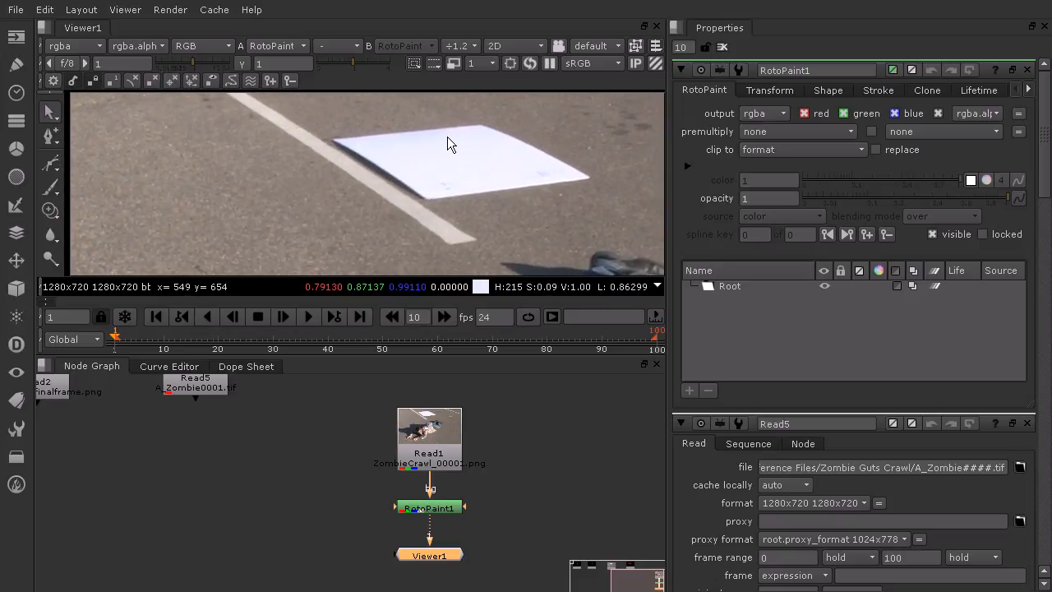
scroll(447, 137, down, 4)
scroll(370, 129, up, 1)
scroll(371, 130, up, 1)
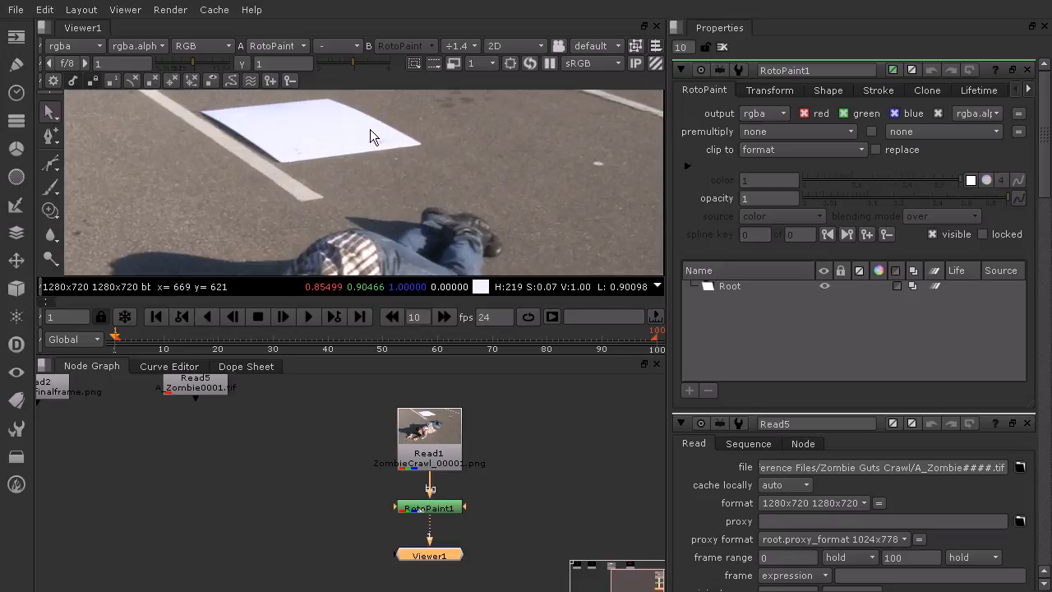
middle_drag(370, 129, 426, 160)
click(732, 291)
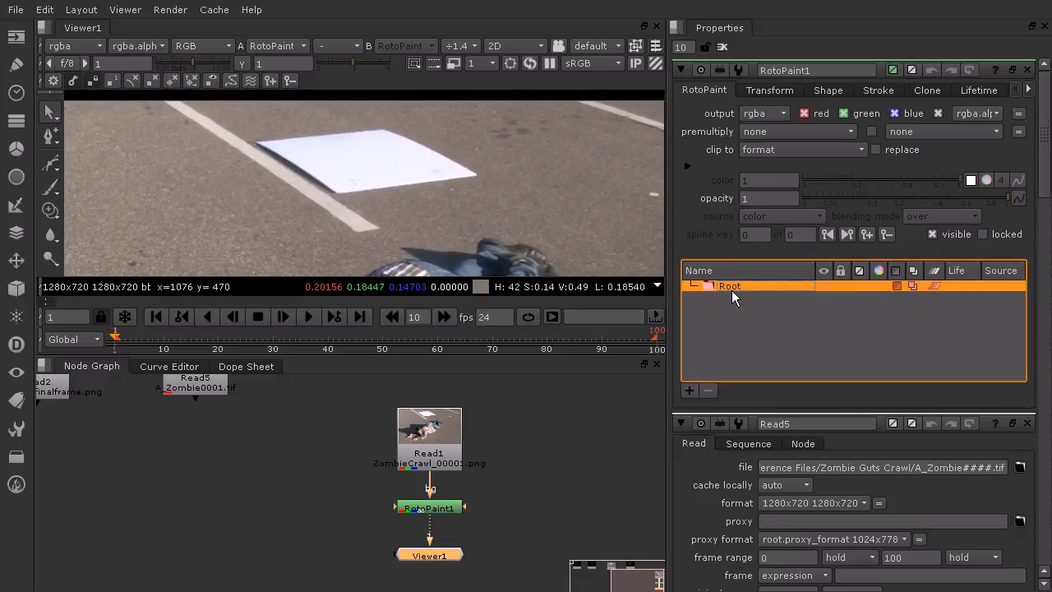
right_click(50, 217)
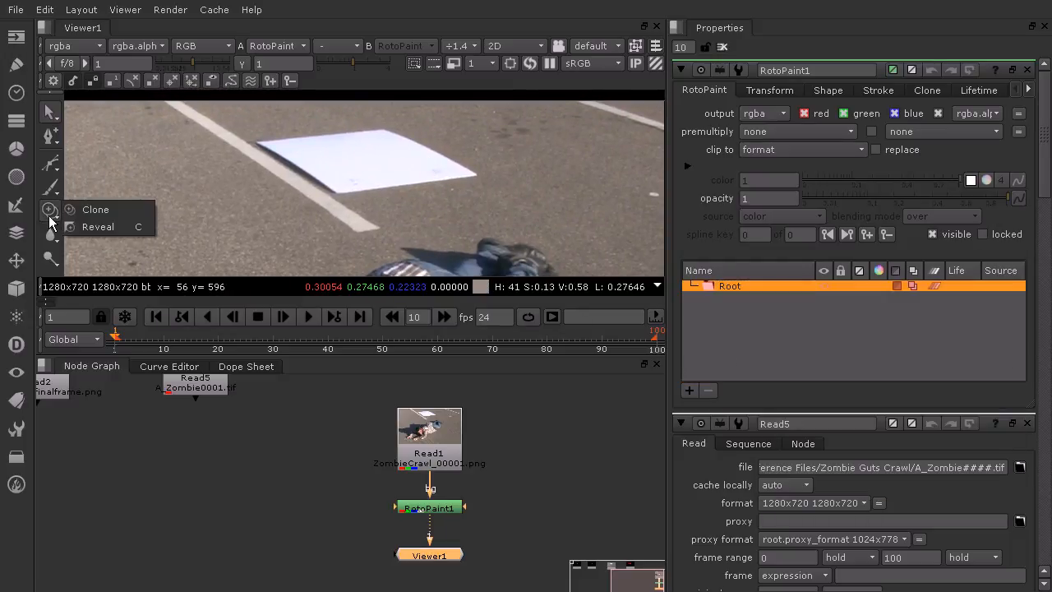
click(111, 208)
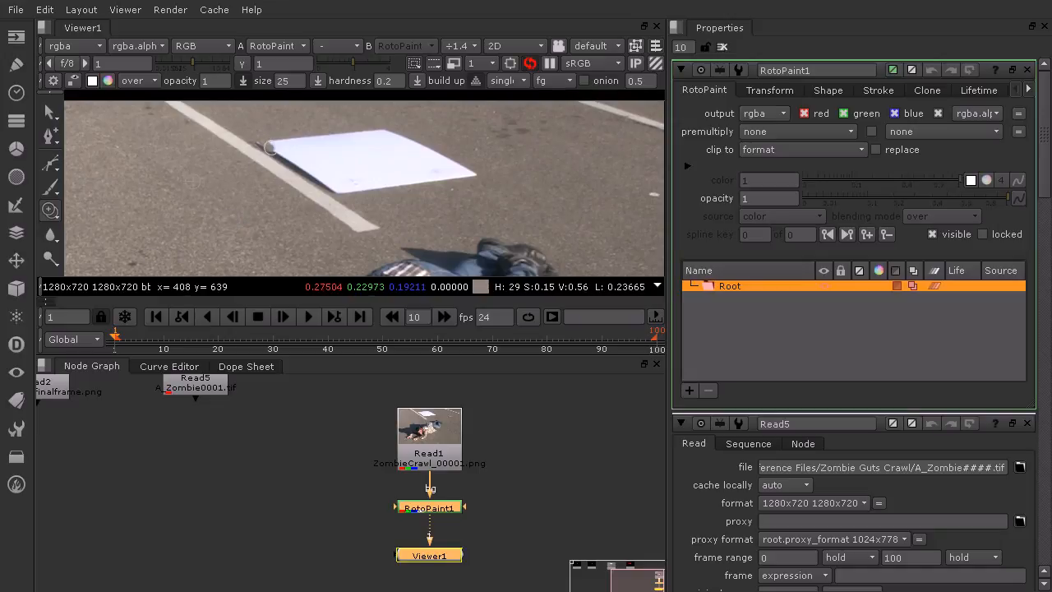
drag(302, 167, 339, 192)
drag(254, 139, 272, 149)
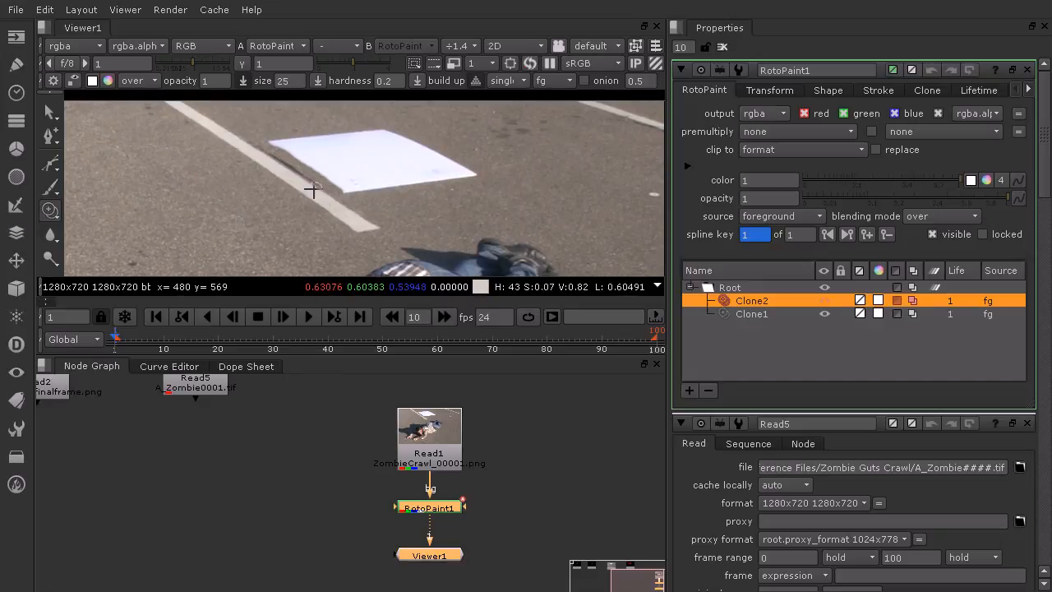
scroll(287, 164, up, 4)
drag(217, 120, 375, 216)
mouse_move(194, 100)
mouse_down()
mouse_move(321, 181)
mouse_move(306, 186)
mouse_move(179, 102)
mouse_up()
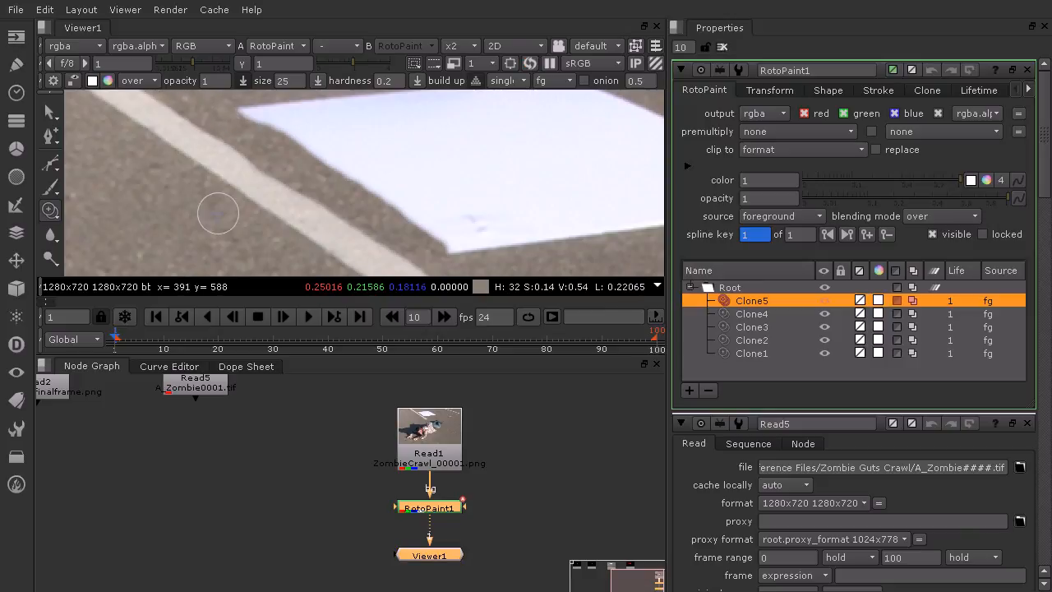
- Erase the stray clone paint overlapping the parking line beside the paper, using the Eraser at size 10
click(50, 195)
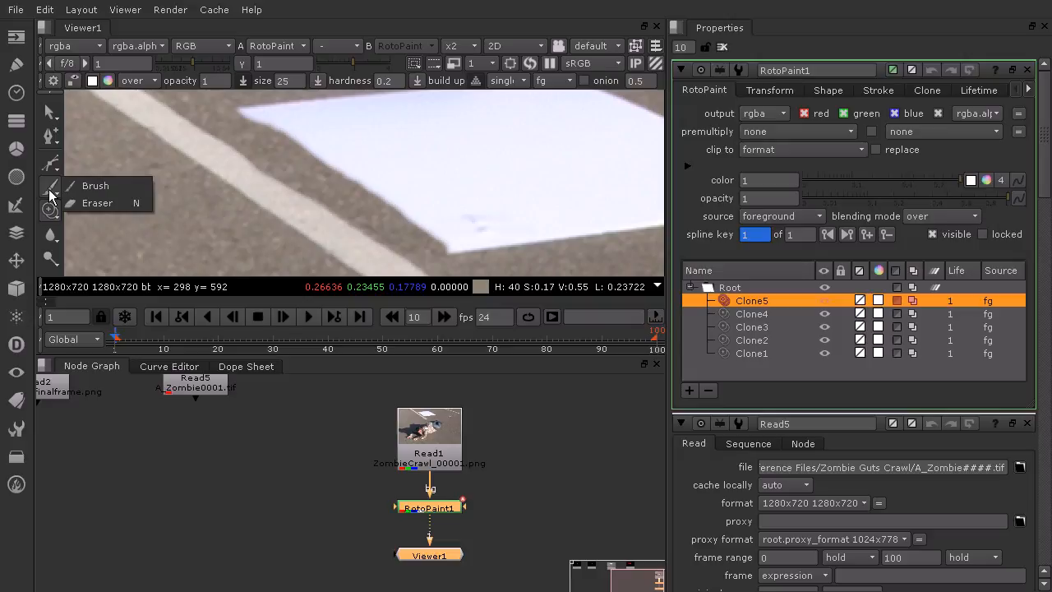
click(86, 200)
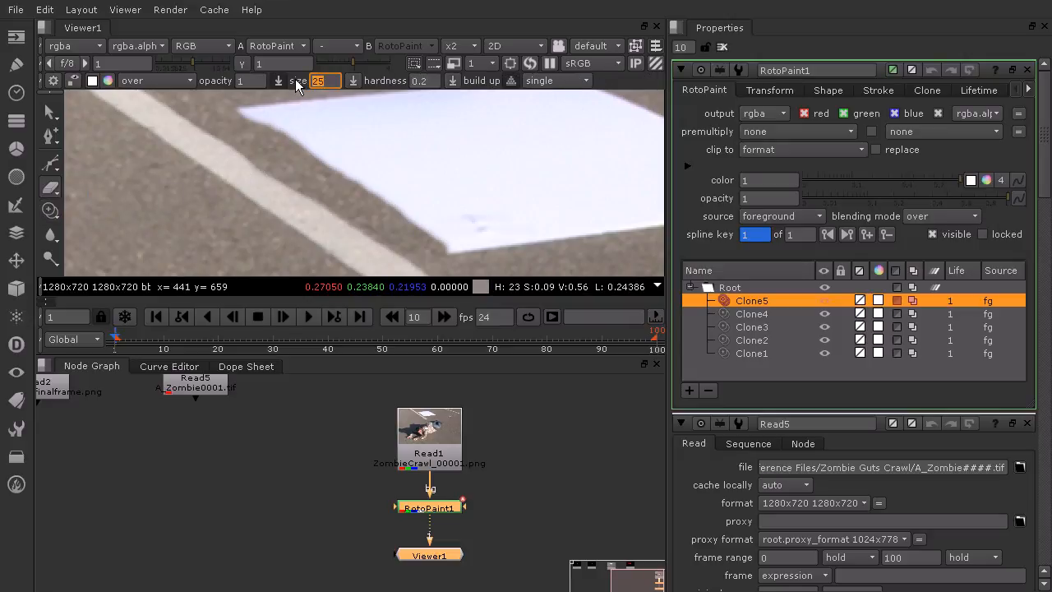
text(10)
mouse_move(254, 156)
mouse_down()
mouse_move(231, 178)
mouse_move(248, 174)
mouse_up()
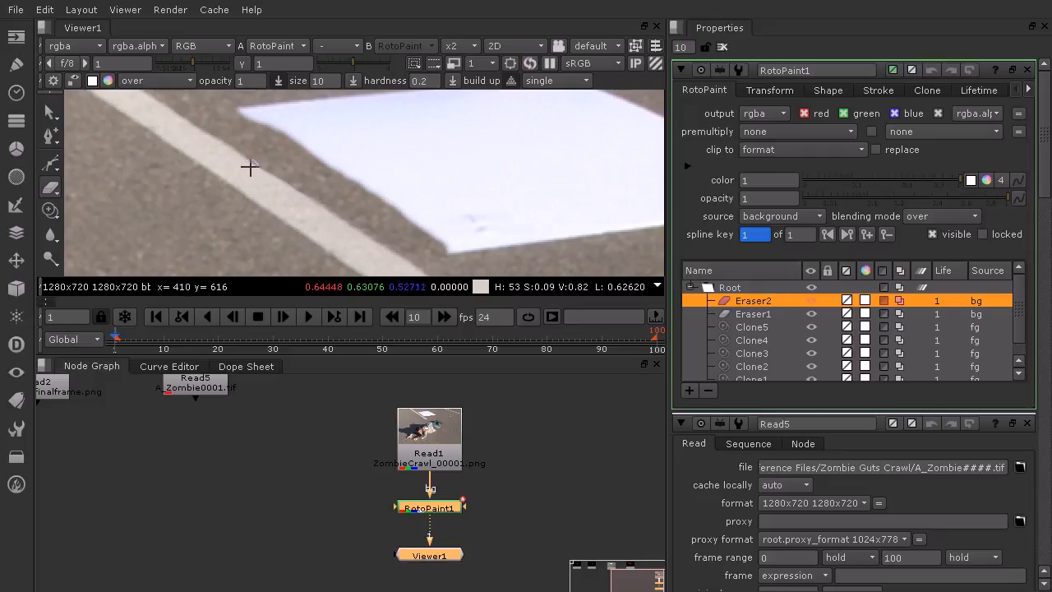
drag(238, 159, 250, 163)
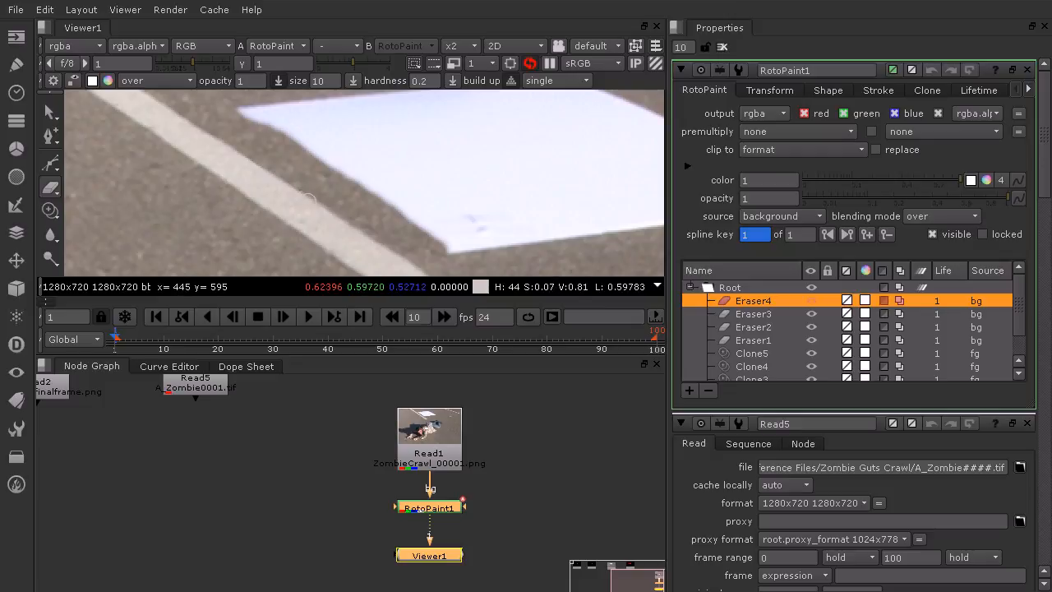
drag(321, 209, 311, 200)
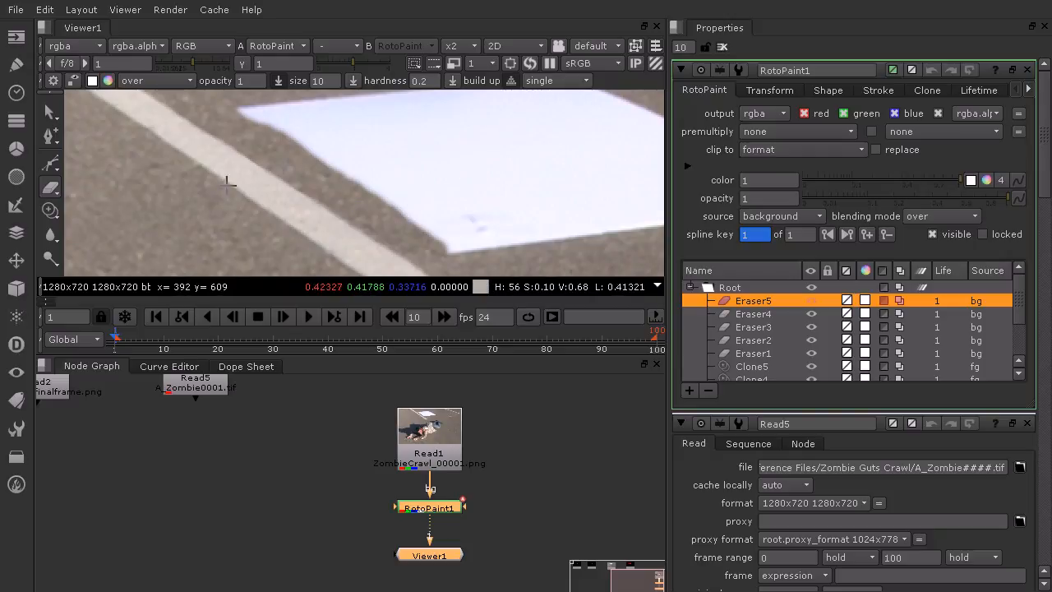
- Clone asphalt over the white paper's edge nearest the parking line, using the Clone tool at size 25
click(461, 46)
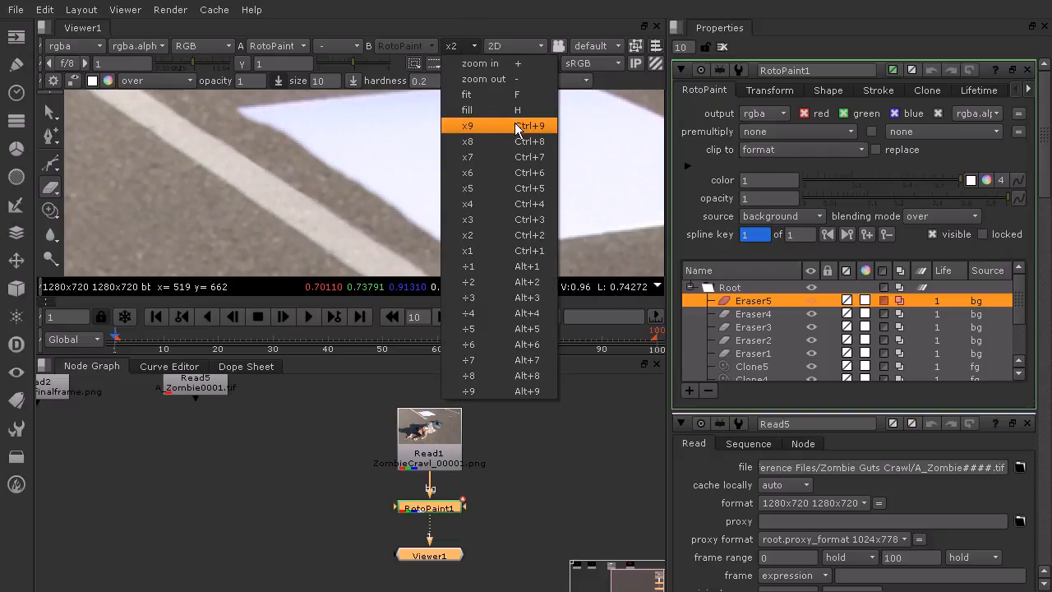
click(477, 286)
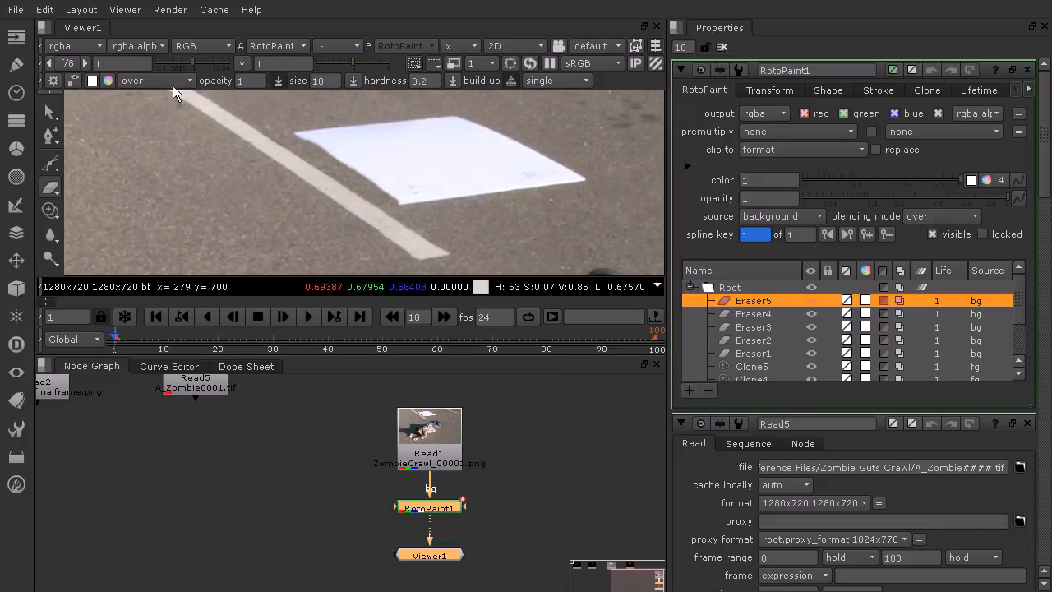
right_click(50, 208)
click(95, 214)
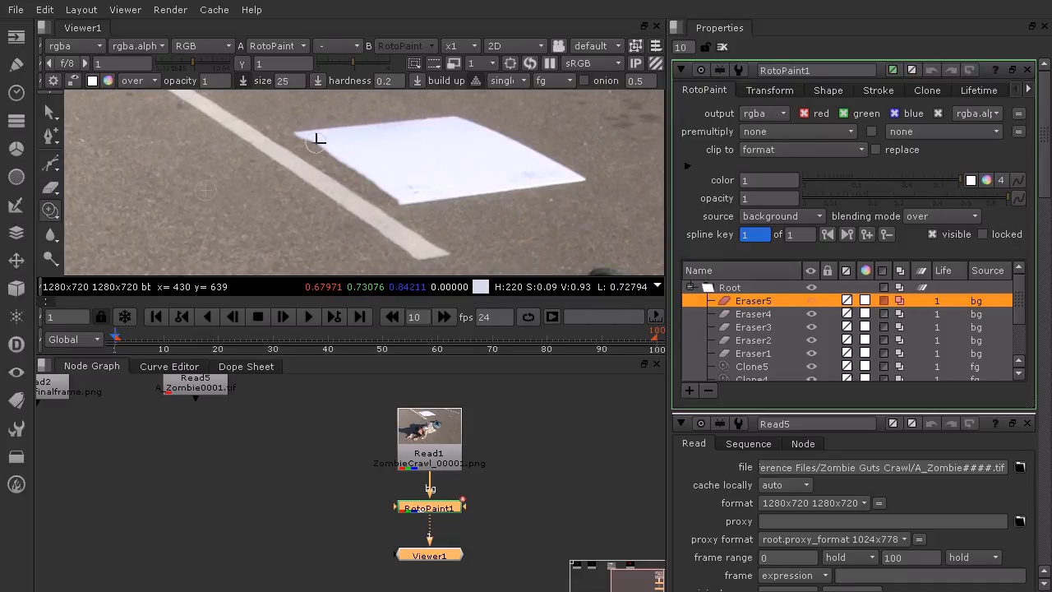
drag(296, 128, 392, 197)
mouse_move(290, 128)
mouse_down()
mouse_move(406, 208)
mouse_move(333, 138)
mouse_move(344, 143)
mouse_move(422, 206)
mouse_up()
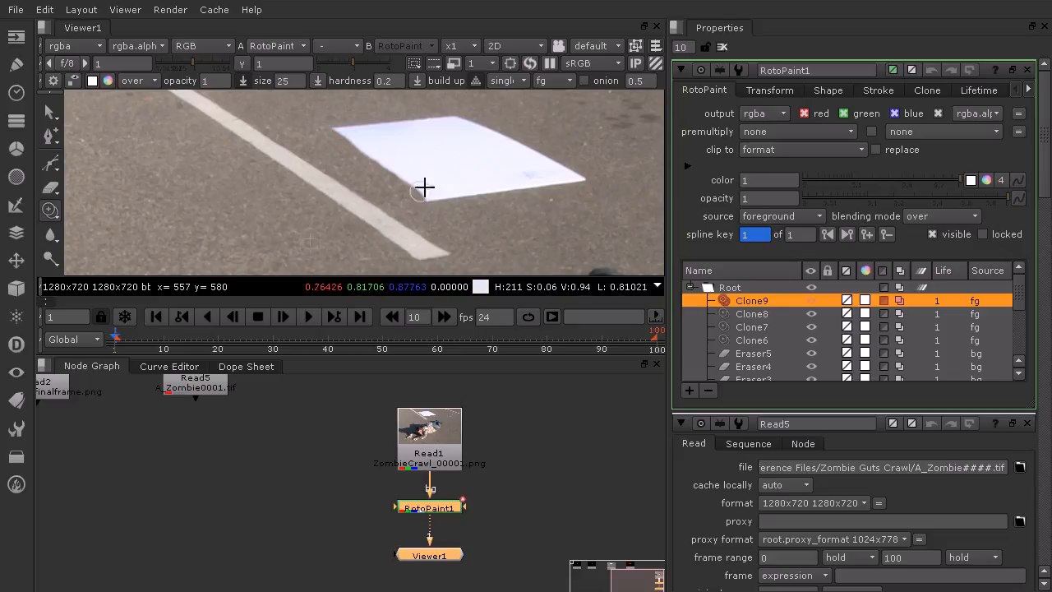
- Resample nearby asphalt and clone it inward over the paper's lower, right and upper edges
ctrl+drag(537, 146, 453, 159)
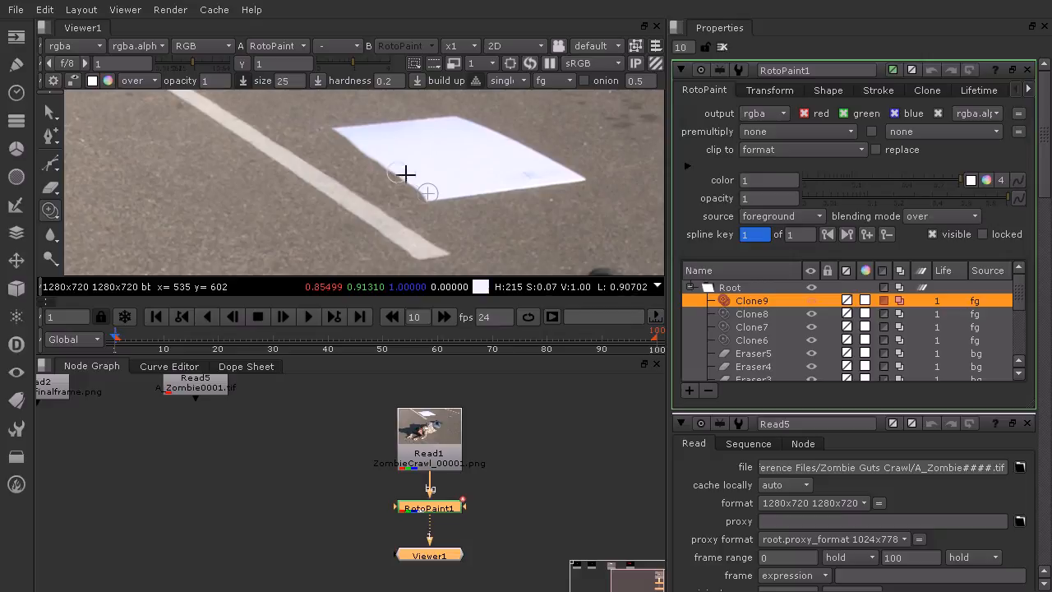
mouse_move(430, 197)
mouse_down()
mouse_move(587, 178)
mouse_move(415, 196)
mouse_move(575, 176)
mouse_up()
ctrl+drag(557, 240, 531, 200)
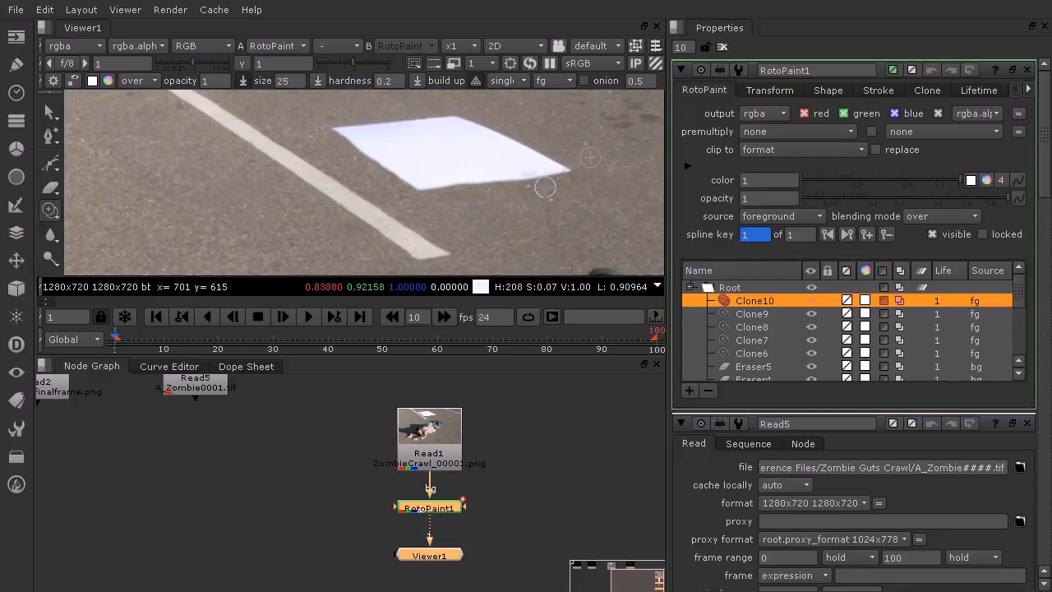
mouse_move(529, 179)
mouse_down()
mouse_move(544, 171)
mouse_move(534, 172)
mouse_move(546, 160)
mouse_move(535, 151)
mouse_move(568, 170)
mouse_move(534, 178)
mouse_move(573, 156)
mouse_move(533, 134)
mouse_move(521, 144)
mouse_move(437, 112)
mouse_move(417, 129)
mouse_move(344, 128)
mouse_move(377, 128)
mouse_up()
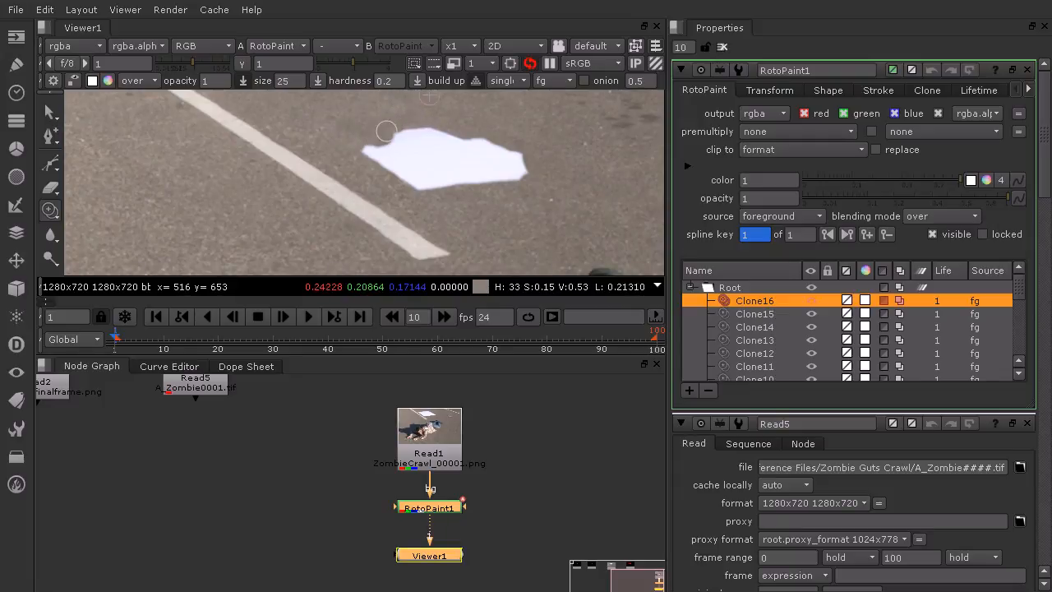
- Clone asphalt over the rest of the white paper, resampling the source and undoing a stroke where needed, until it is fully covered
mouse_move(487, 194)
mouse_down()
mouse_move(520, 169)
mouse_move(518, 157)
mouse_move(467, 161)
mouse_up()
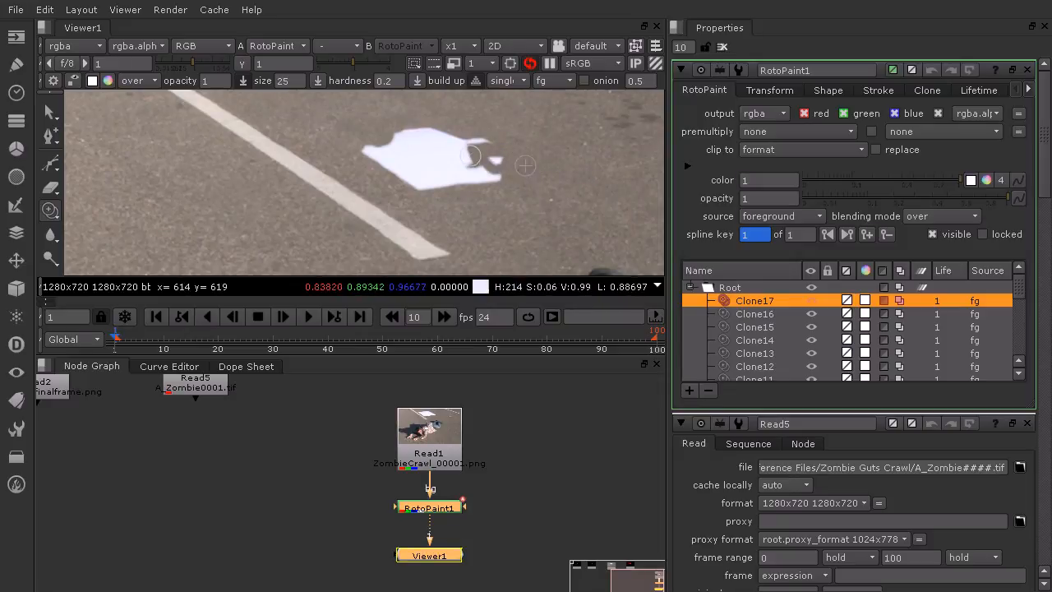
mouse_move(487, 123)
ctrl+mouse_down()
mouse_move(508, 153)
mouse_move(484, 171)
mouse_move(470, 160)
mouse_move(479, 188)
mouse_move(477, 156)
mouse_move(453, 178)
mouse_move(459, 141)
mouse_move(467, 165)
mouse_move(465, 131)
mouse_move(444, 150)
mouse_move(465, 147)
mouse_move(432, 141)
mouse_move(436, 129)
mouse_move(413, 140)
ctrl+mouse_up()
mouse_move(526, 158)
ctrl+mouse_down()
mouse_move(472, 170)
mouse_move(440, 142)
ctrl+mouse_up()
mouse_move(440, 143)
mouse_down()
mouse_move(452, 164)
mouse_move(357, 148)
mouse_move(396, 156)
mouse_move(409, 187)
mouse_move(409, 165)
mouse_move(344, 151)
mouse_up()
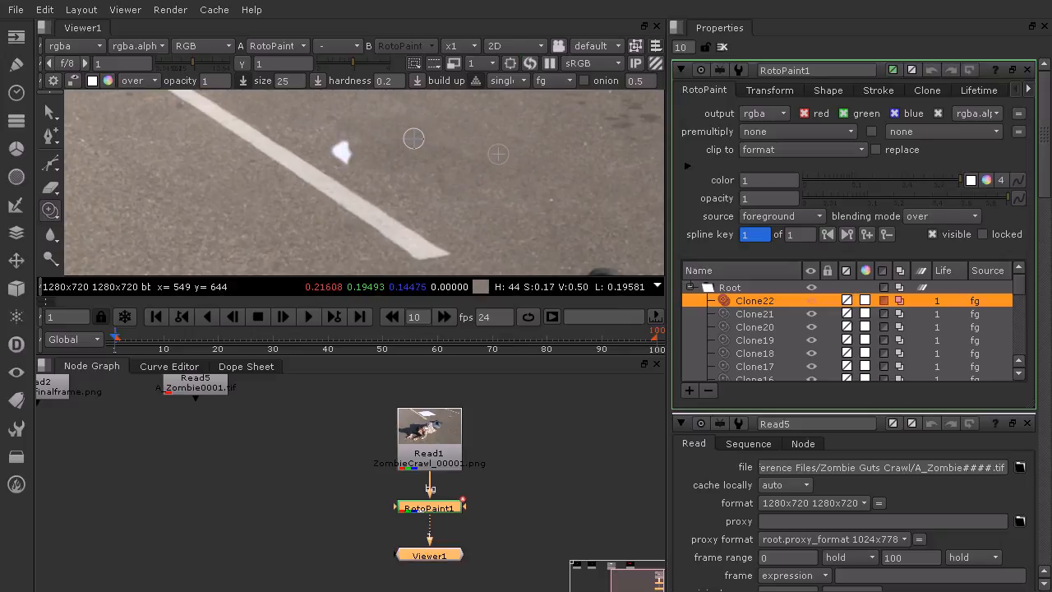
key(ctrl+z)
mouse_move(427, 157)
mouse_down()
mouse_move(433, 140)
mouse_move(364, 157)
mouse_move(411, 170)
mouse_up()
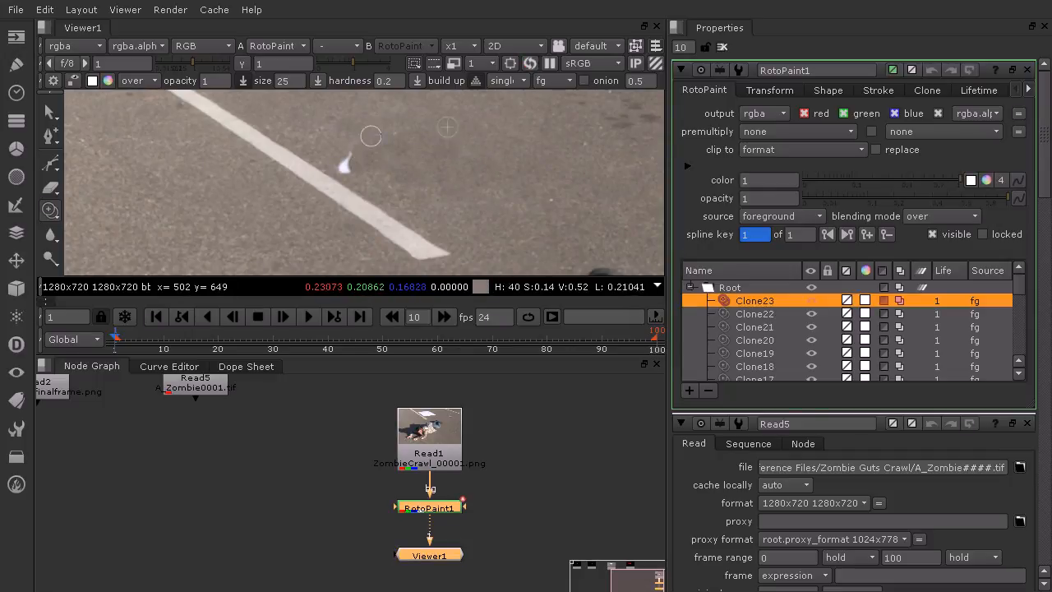
mouse_move(368, 153)
mouse_down()
mouse_move(336, 169)
mouse_move(357, 174)
mouse_up()
- Blend the smudged patch where the paper lay with short clone strokes of surrounding asphalt texture
scroll(428, 205, down, 5)
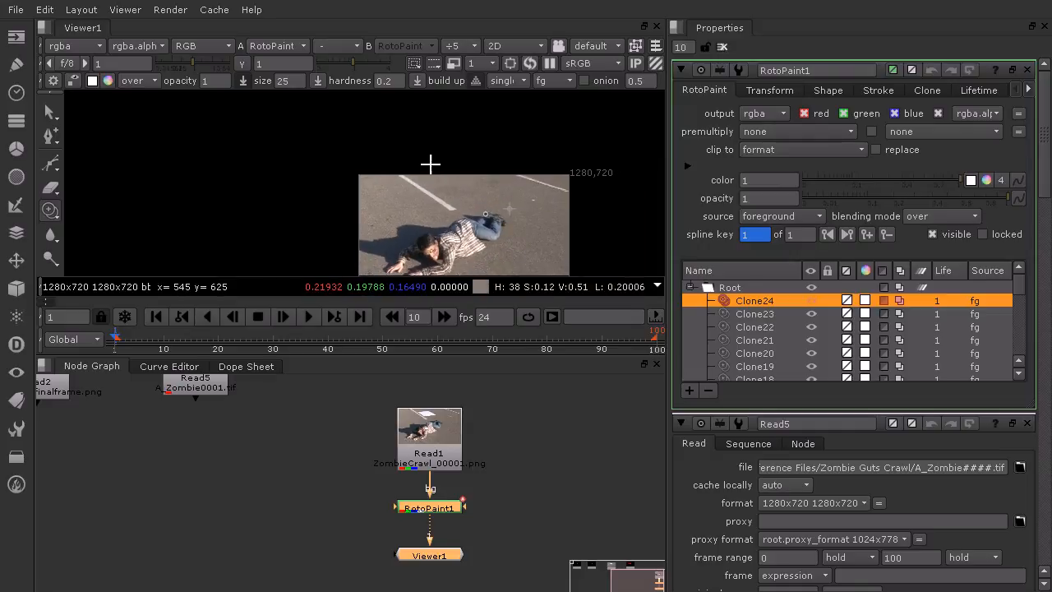
middle_drag(476, 217, 409, 144)
scroll(409, 144, up, 5)
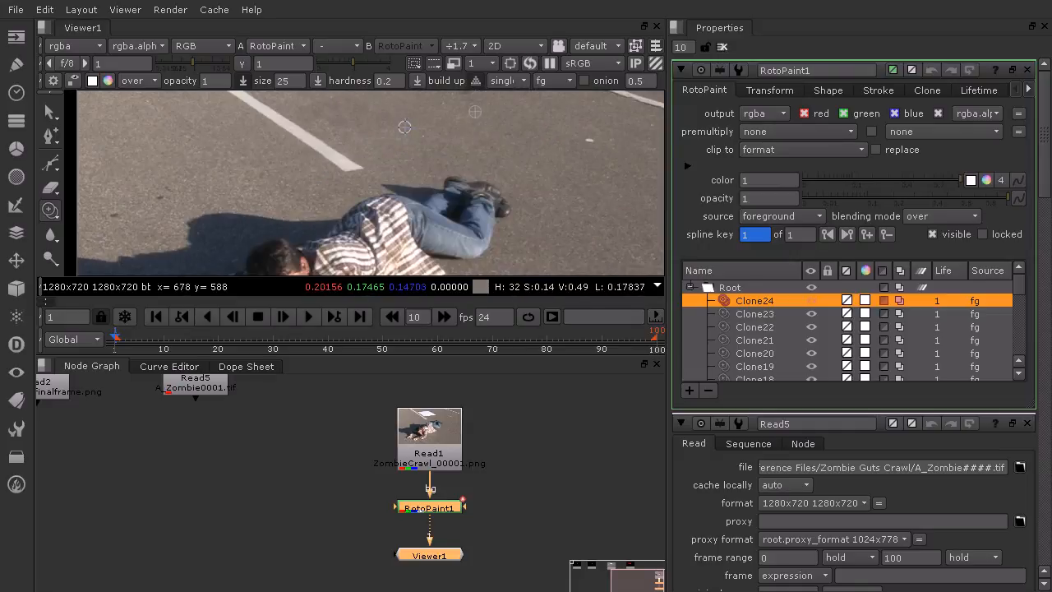
scroll(389, 154, down, 1)
scroll(371, 128, down, 1)
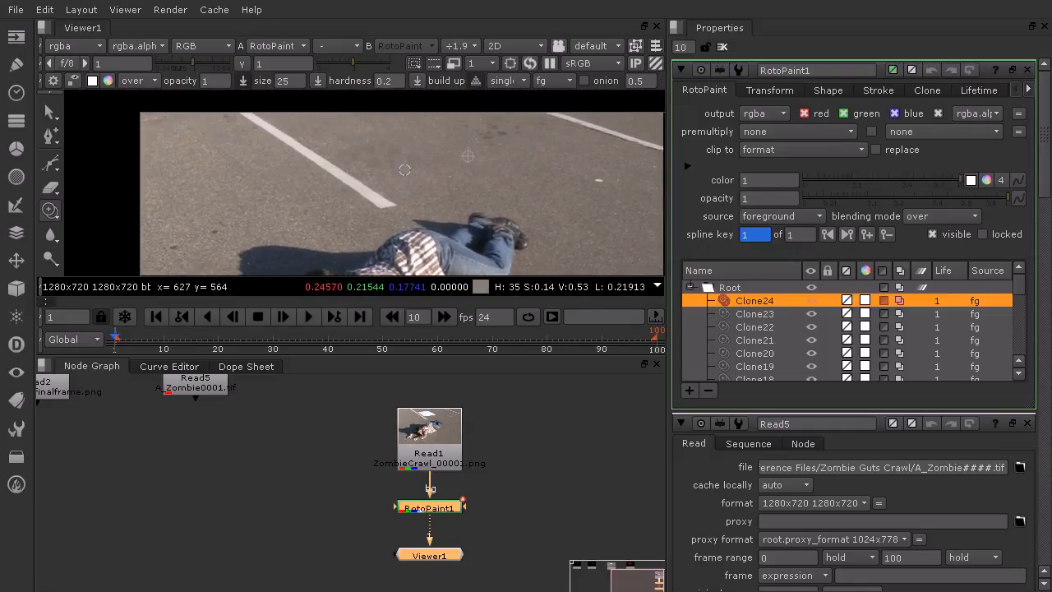
scroll(403, 161, up, 3)
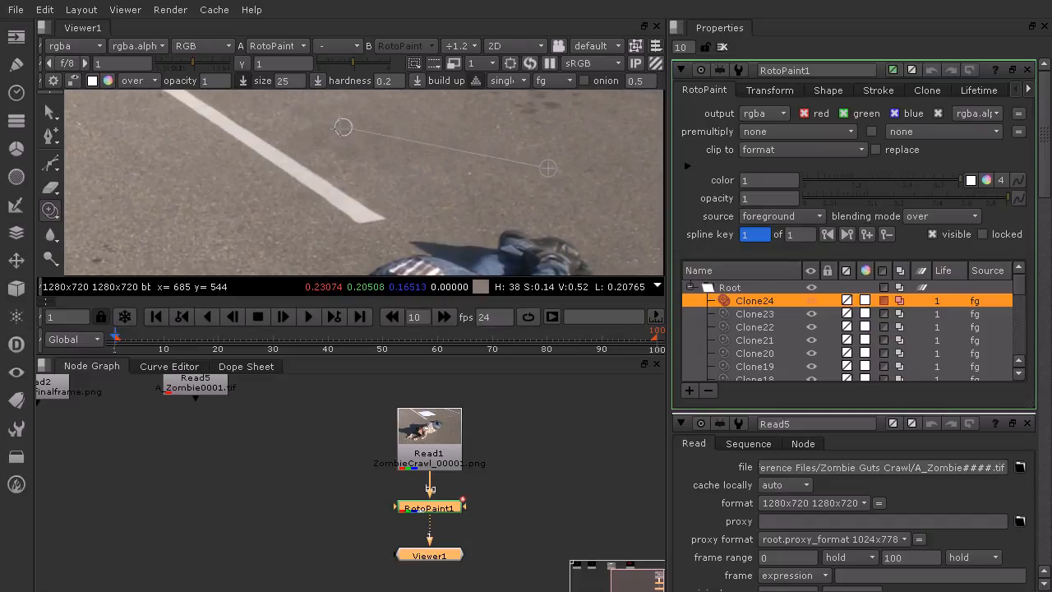
mouse_move(367, 136)
mouse_down()
mouse_move(352, 140)
mouse_move(344, 174)
mouse_up()
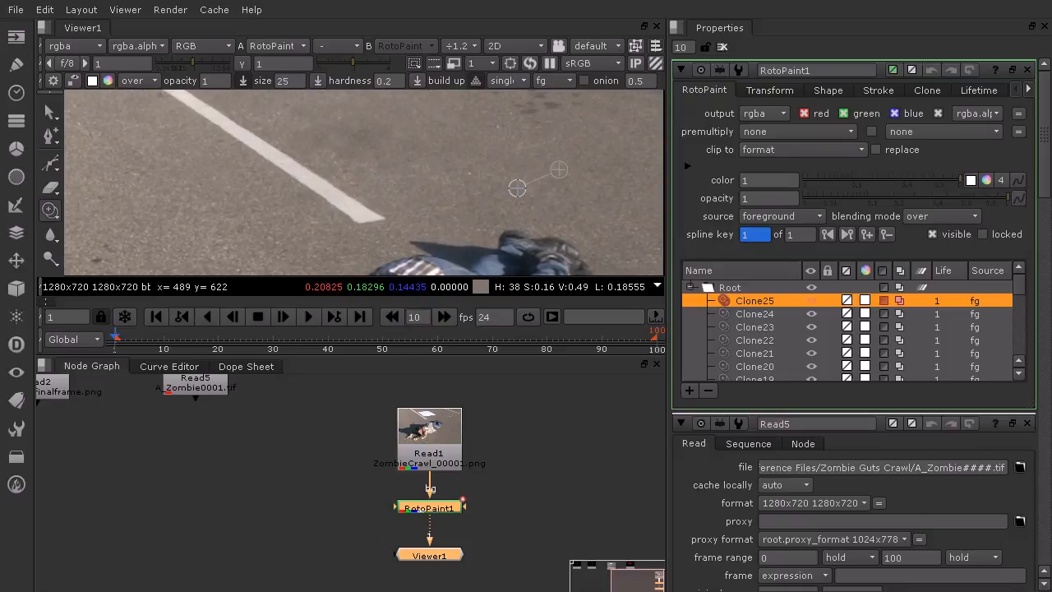
drag(377, 136, 364, 123)
drag(418, 143, 324, 116)
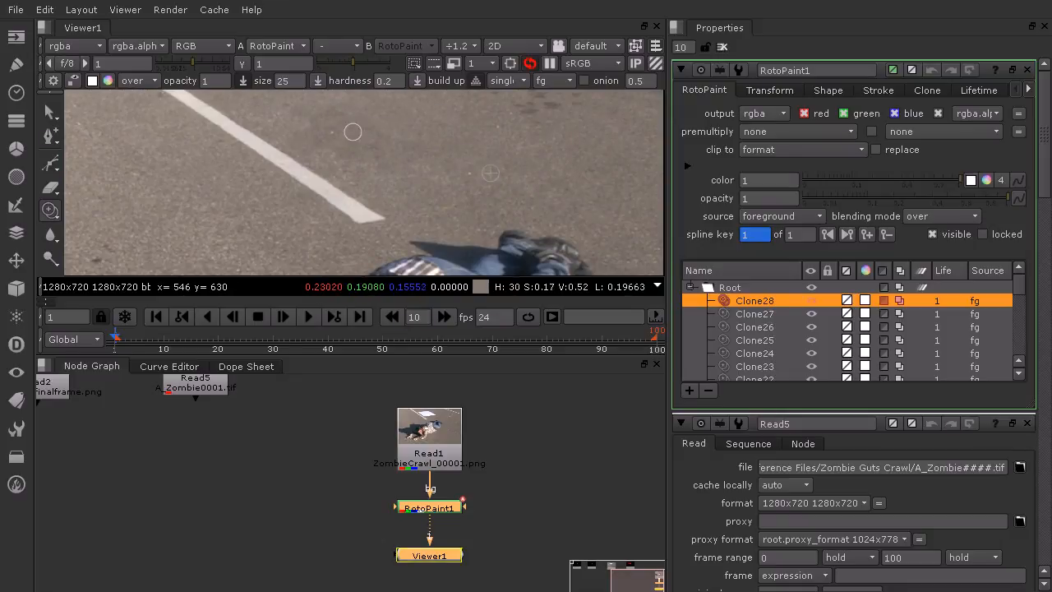
drag(387, 164, 355, 134)
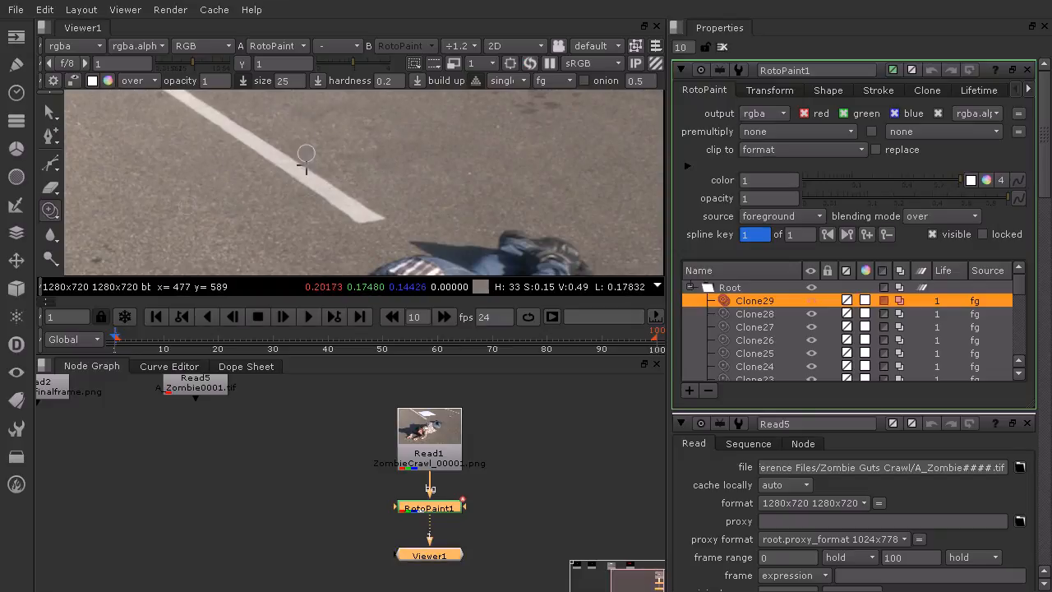
- Clone asphalt over the uneven texture right of the parking line and undo the last stroke
drag(416, 141, 395, 116)
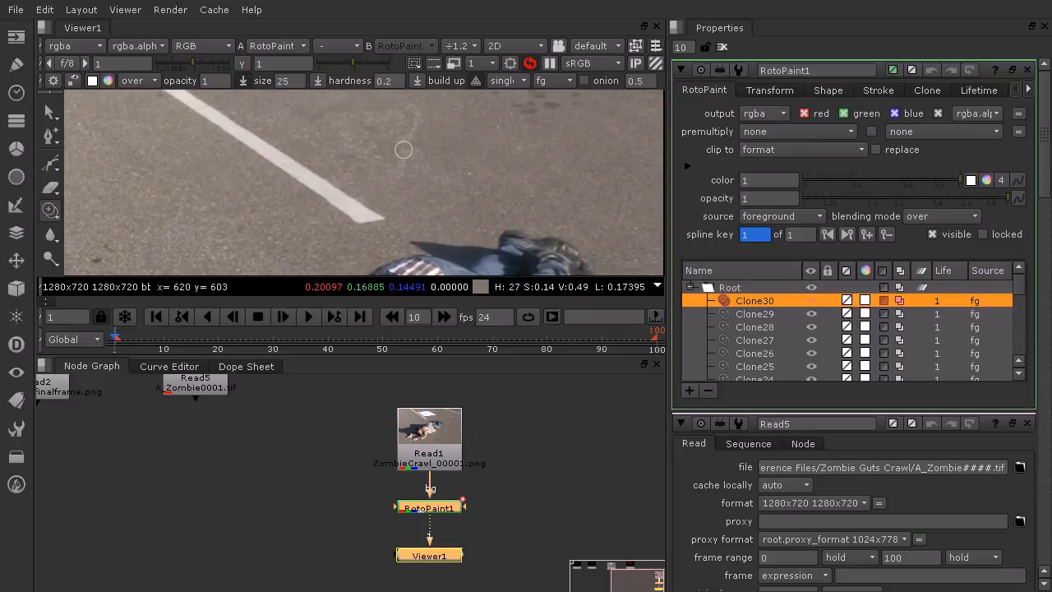
drag(431, 130, 386, 123)
scroll(403, 136, down, 3)
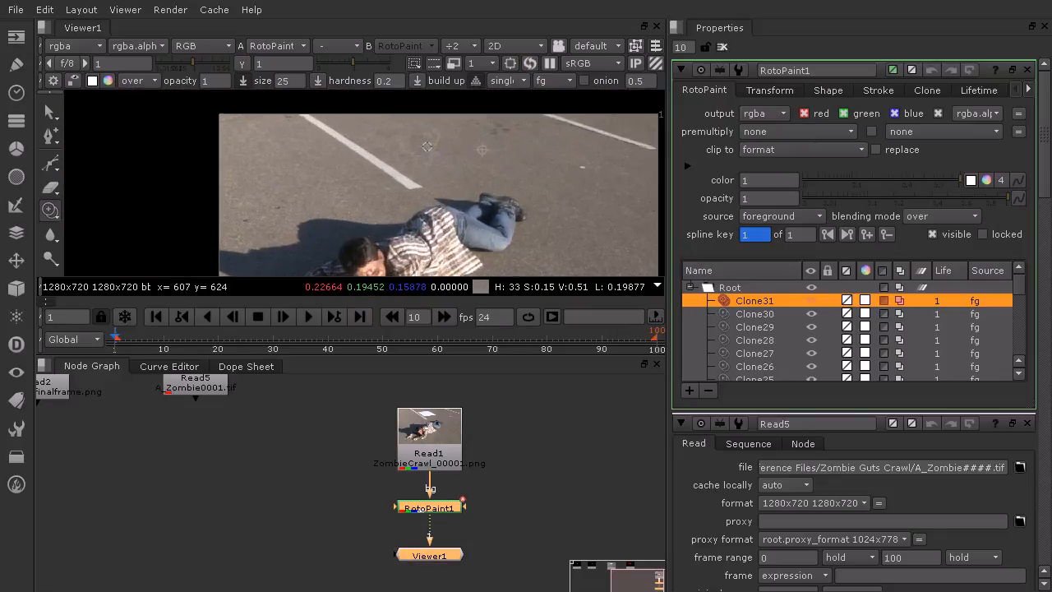
scroll(427, 146, up, 3)
key(ctrl+z)
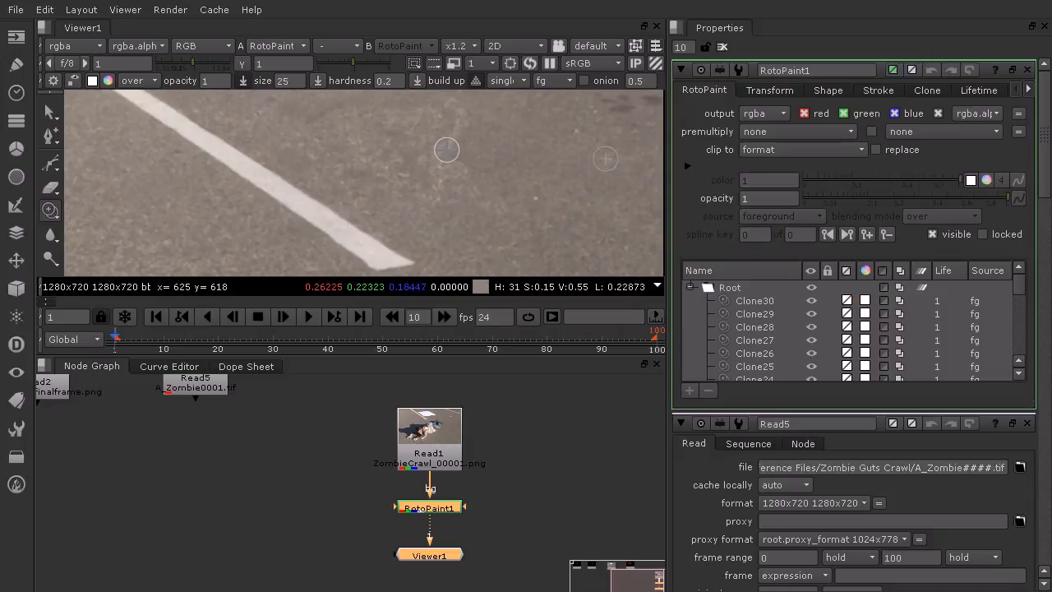
- Blend the remaining light smudges and outline marks beside the parking line with further clone strokes of clean asphalt
middle_drag(375, 157, 333, 156)
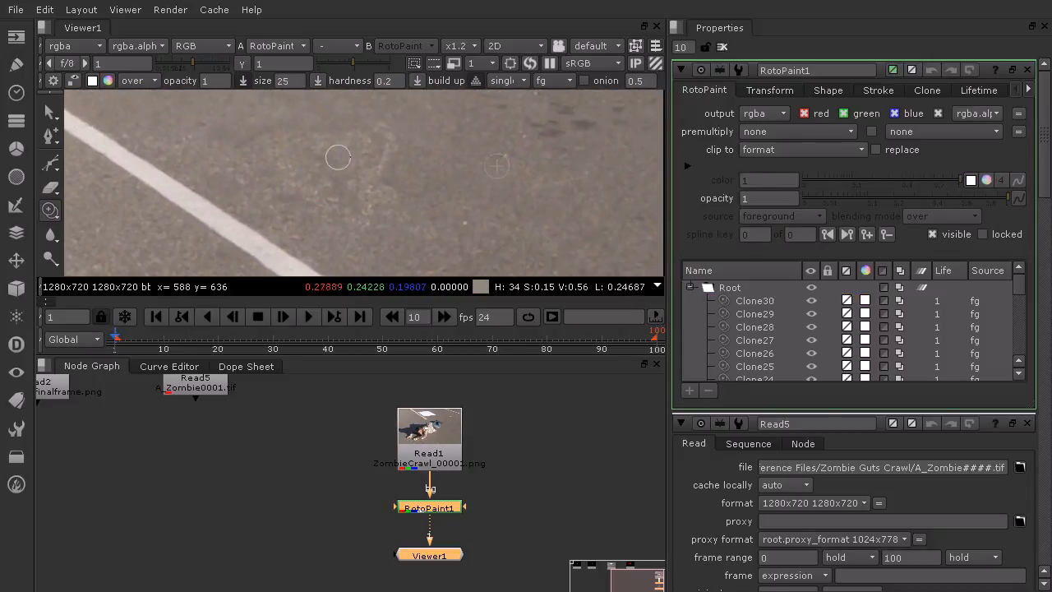
drag(343, 153, 377, 149)
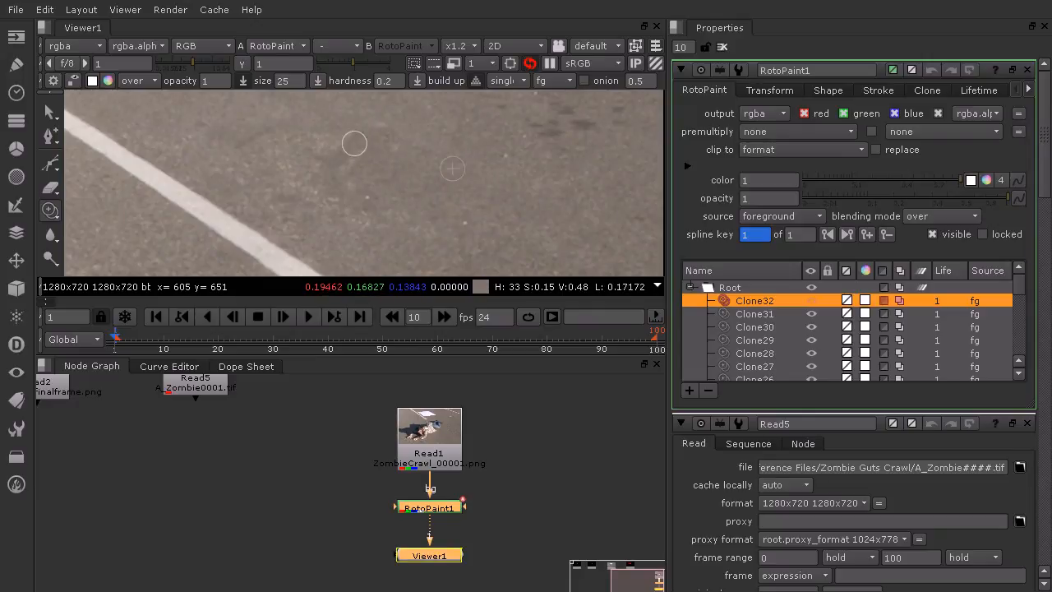
mouse_move(309, 155)
mouse_down()
mouse_move(285, 165)
mouse_move(269, 146)
mouse_move(317, 169)
mouse_move(311, 207)
mouse_up()
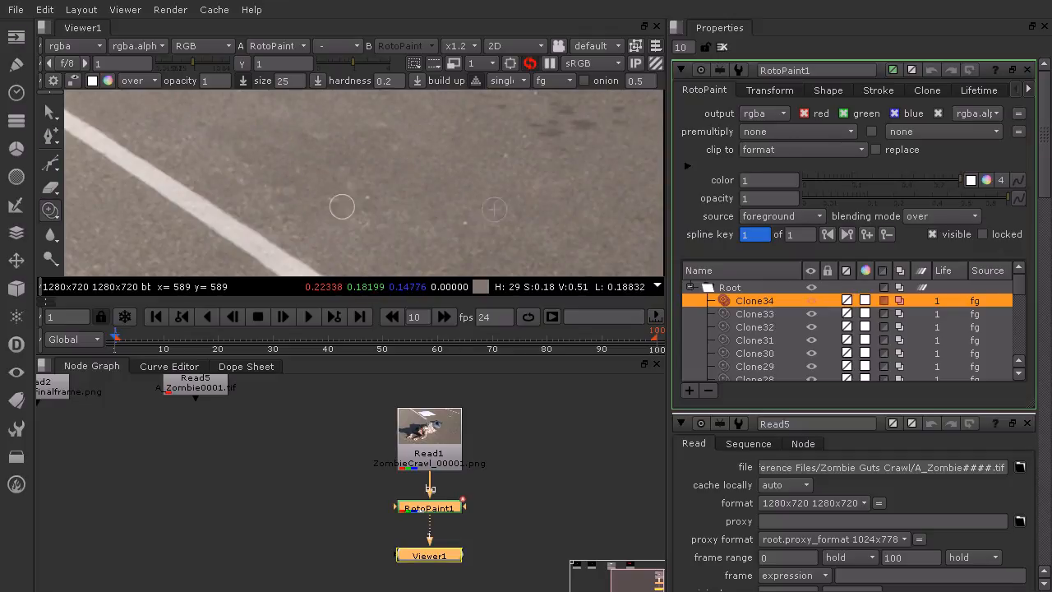
scroll(327, 183, down, 2)
click(366, 193)
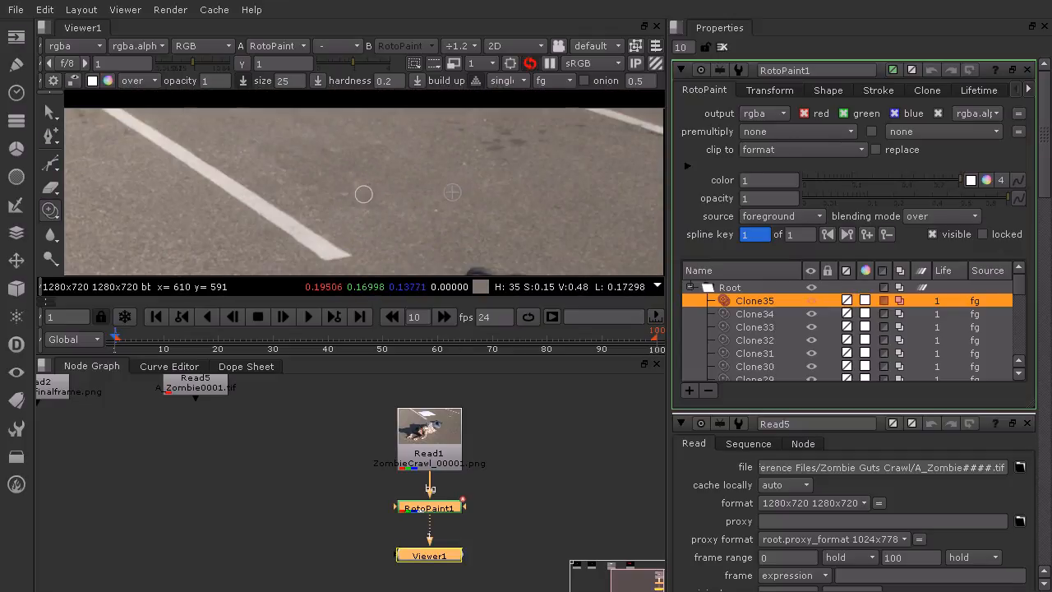
- Inspect the whole painted image and compare frame 2 with frame 1 to check where the clean-up applies
scroll(365, 190, down, 2)
scroll(438, 222, down, 4)
scroll(429, 218, down, 1)
middle_drag(423, 233, 390, 178)
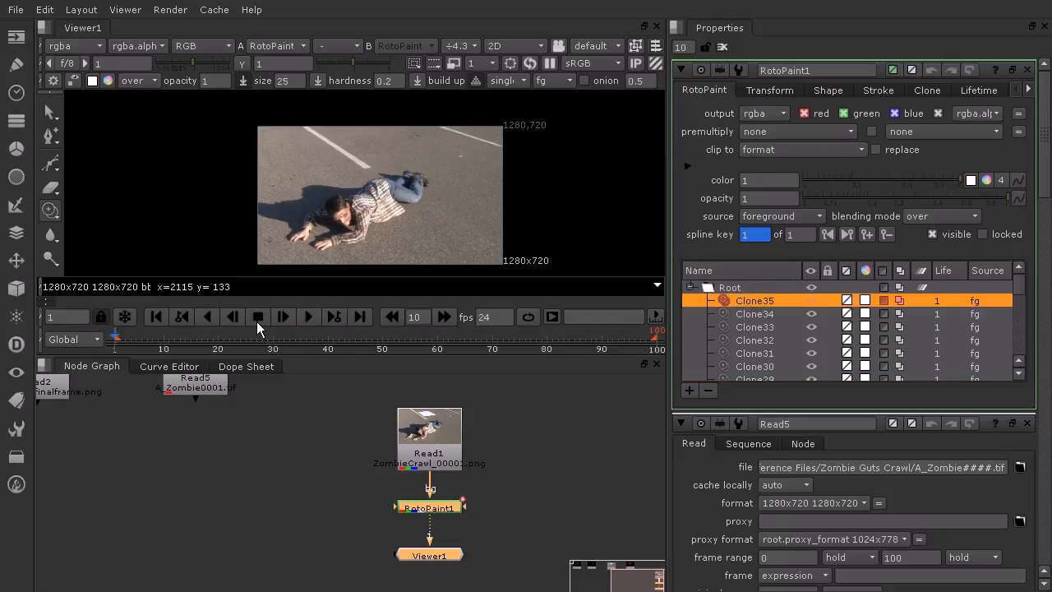
click(120, 341)
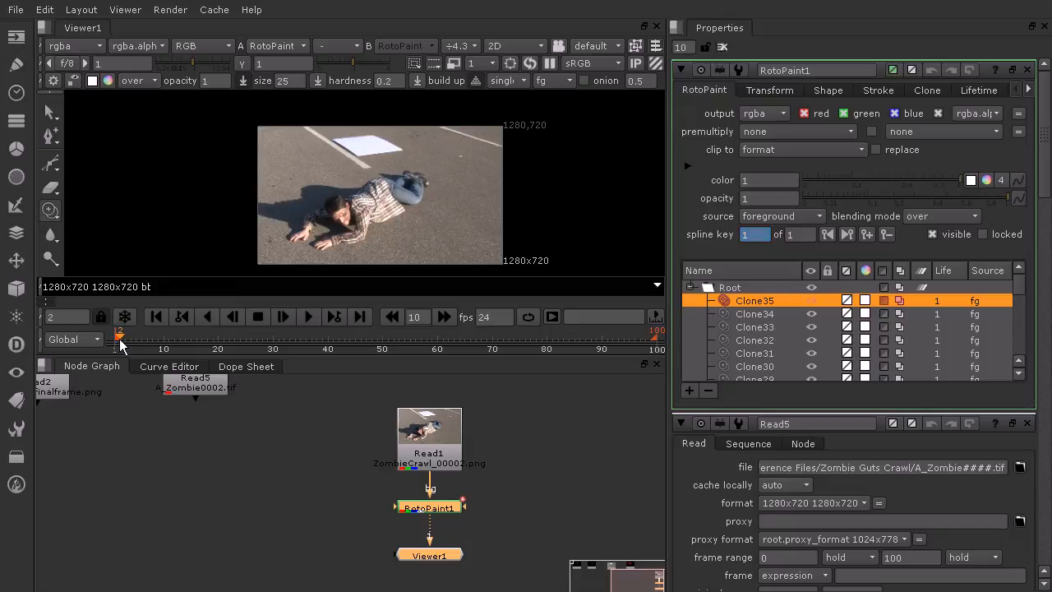
click(116, 341)
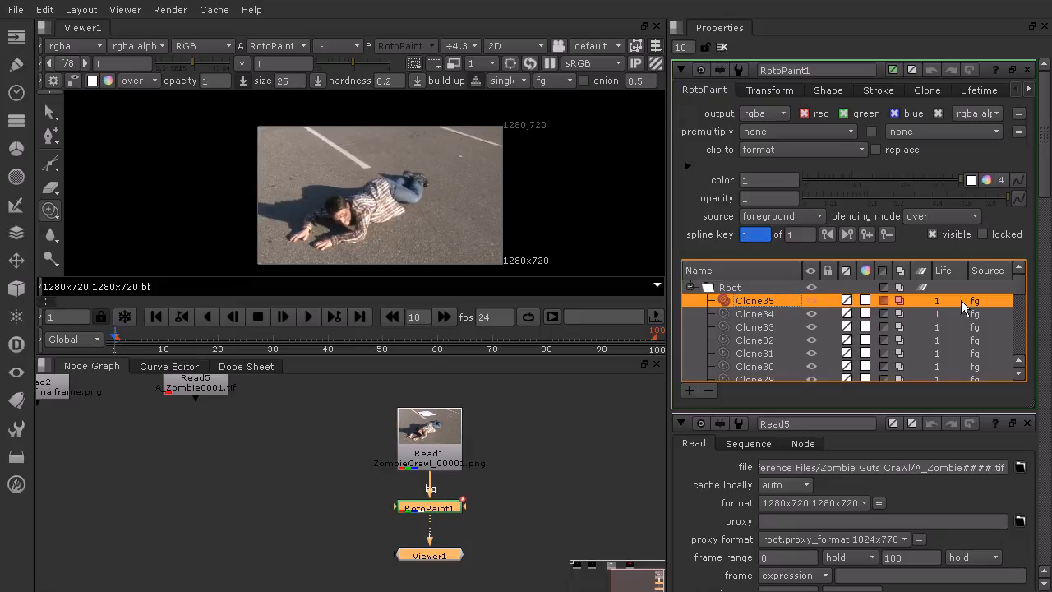
- Select every paint stroke from Clone35 down to Clone1 and set their lifetime type to all frames
drag(1024, 285, 1019, 347)
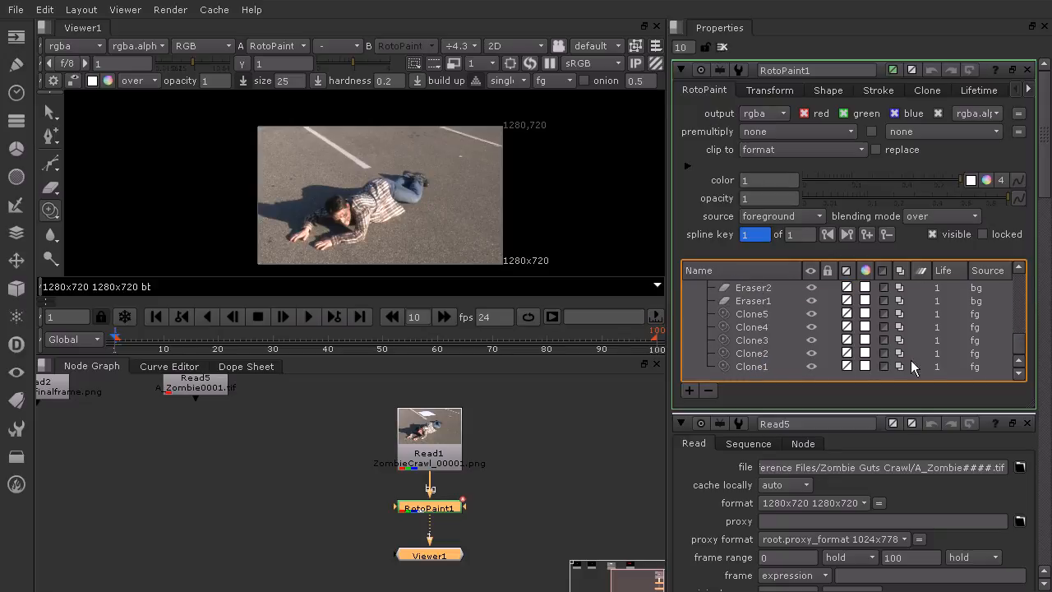
shift+click(747, 369)
drag(1022, 351, 1026, 289)
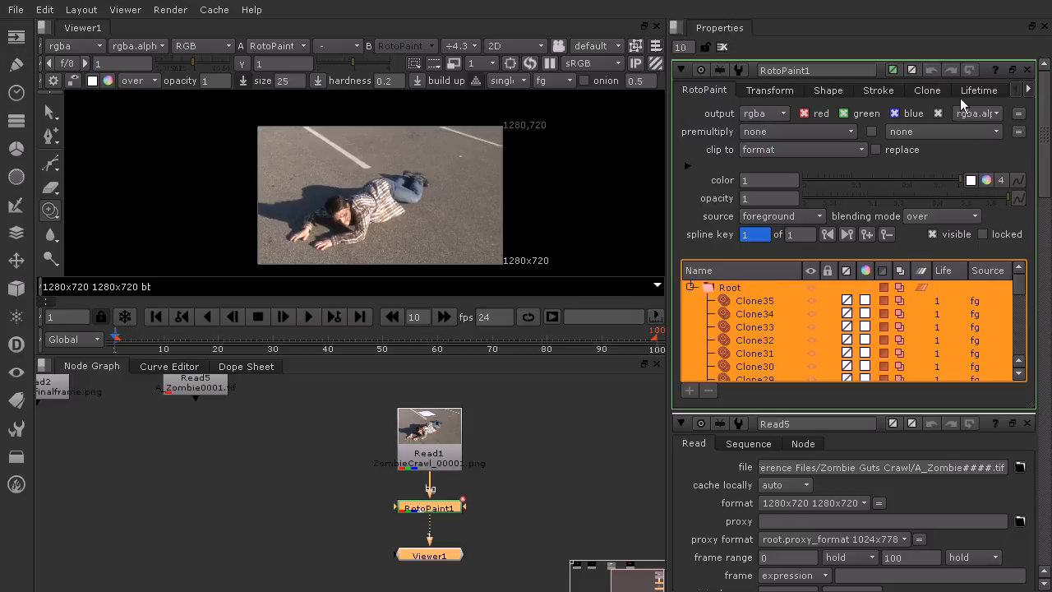
click(980, 89)
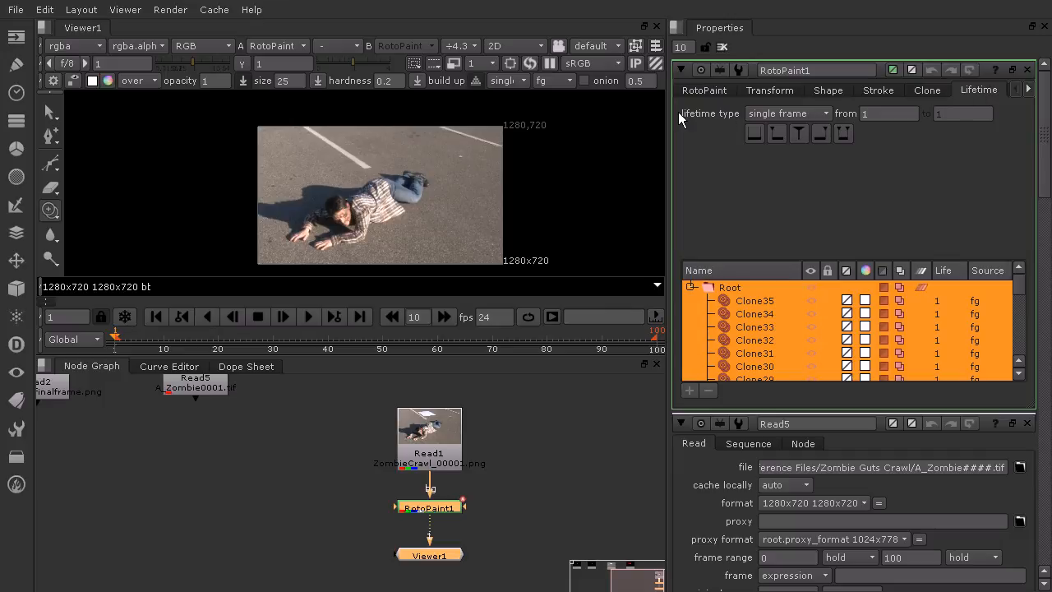
click(773, 112)
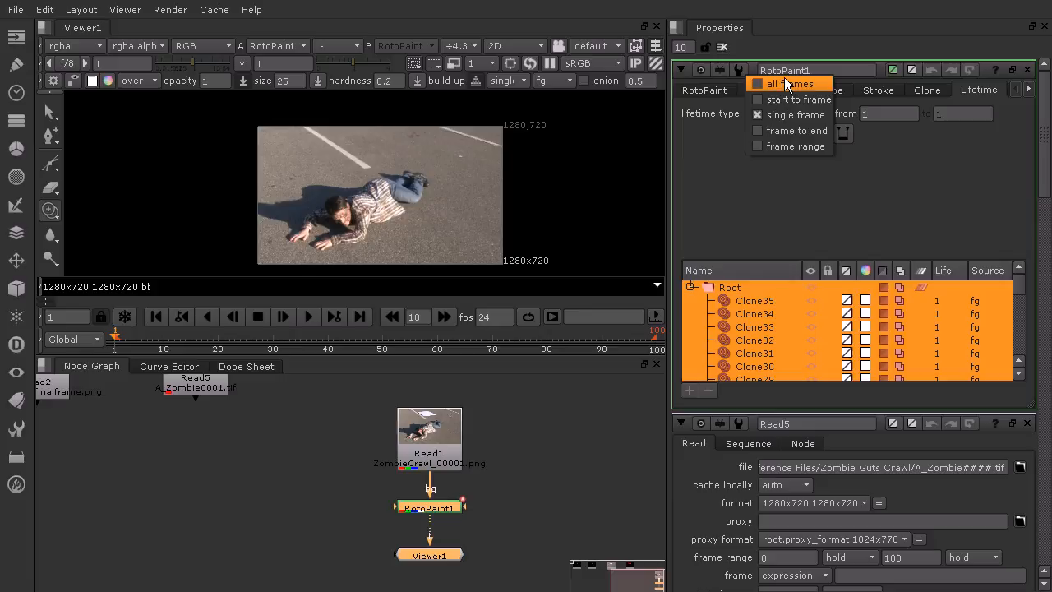
click(785, 77)
- Scrub and play the sequence to examine the painted asphalt up close, show the strokes' Transform settings, and stop playback
drag(155, 347, 337, 355)
drag(170, 350, 120, 356)
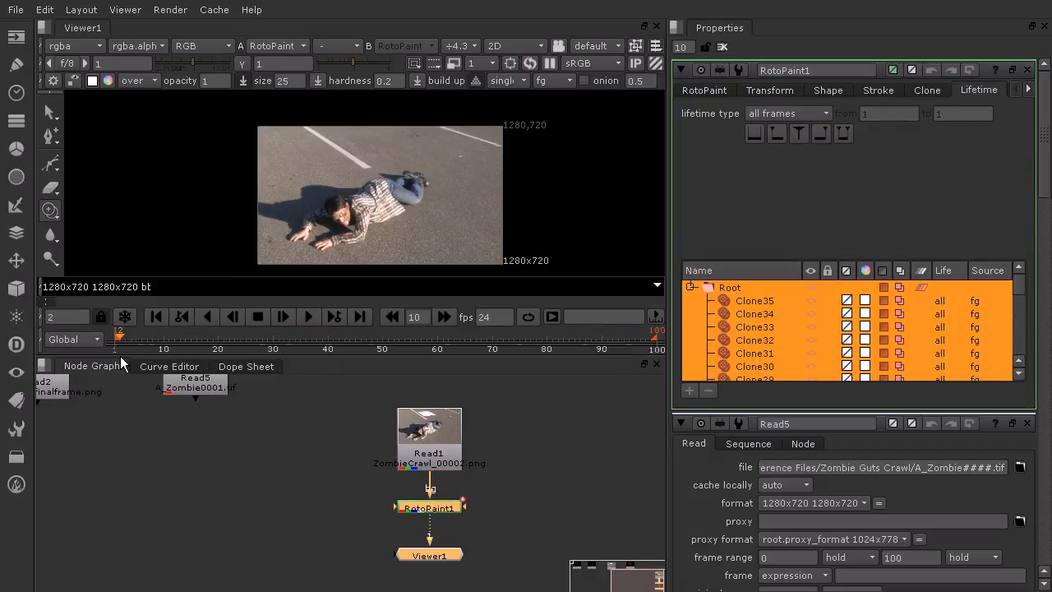
click(308, 317)
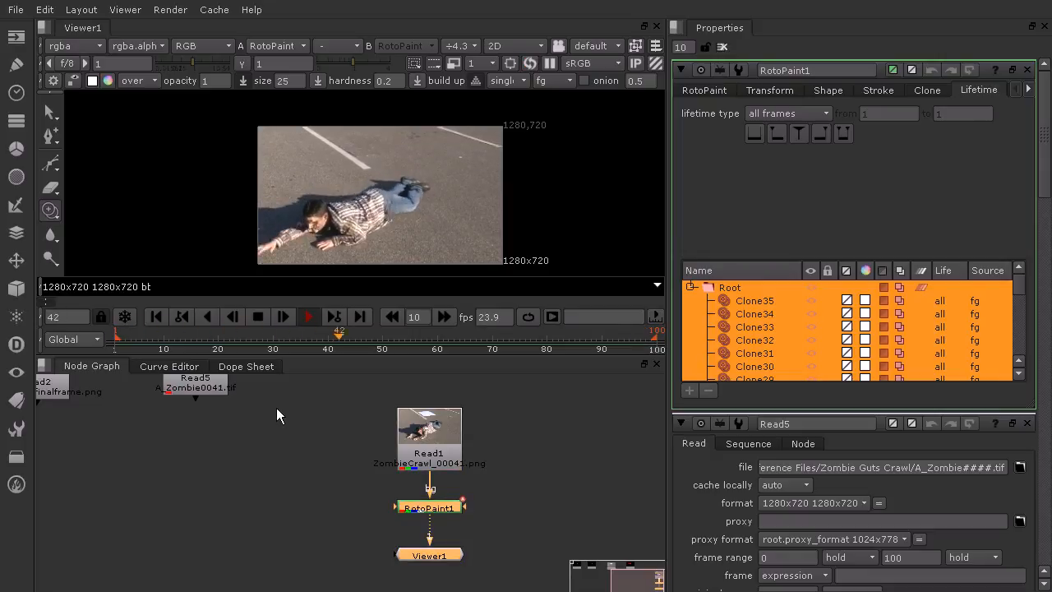
scroll(430, 130, up, 3)
scroll(430, 129, up, 2)
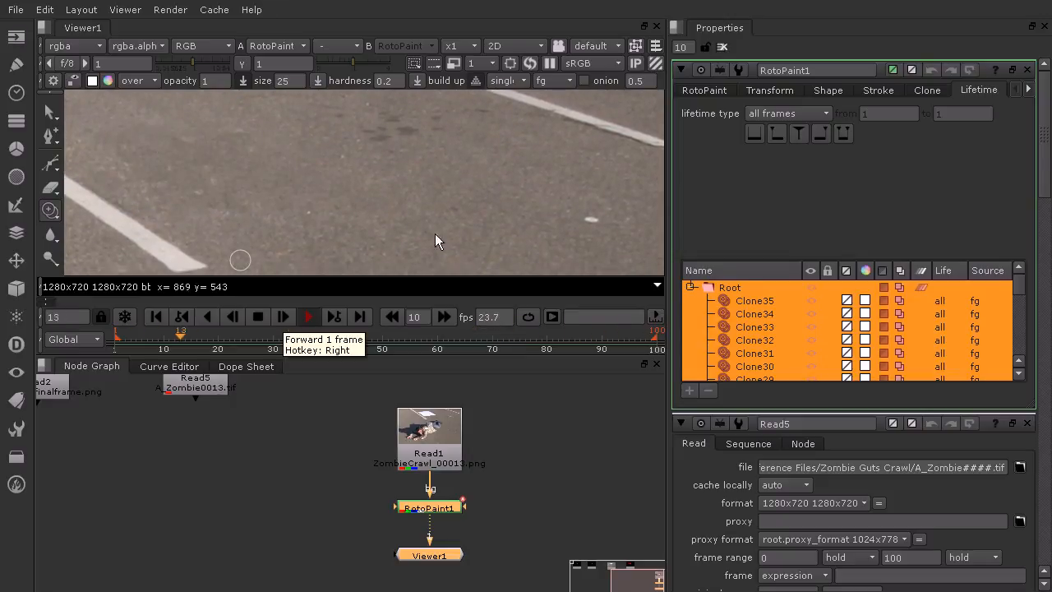
click(776, 91)
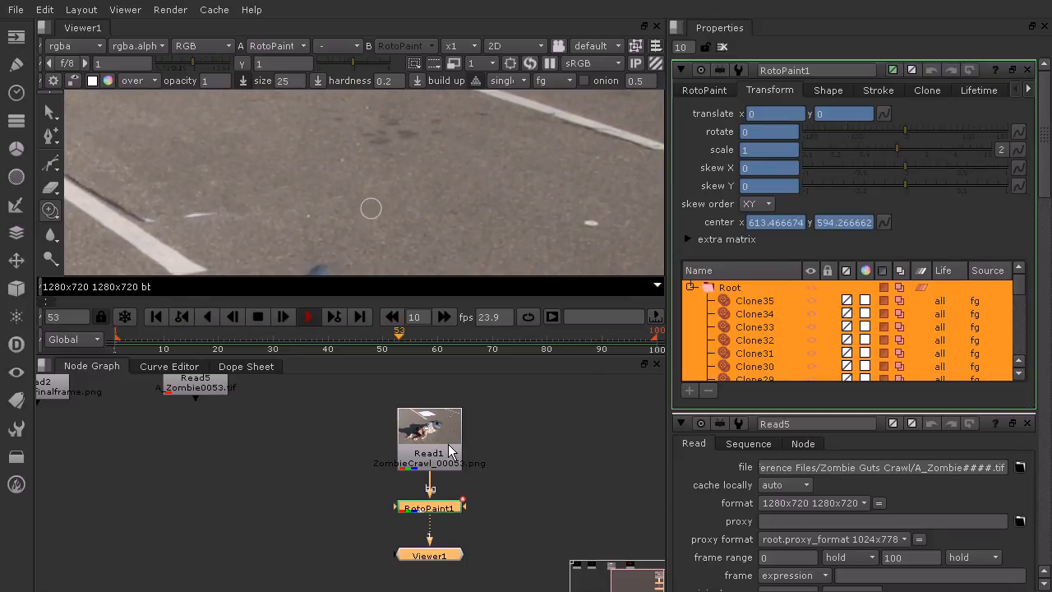
click(257, 316)
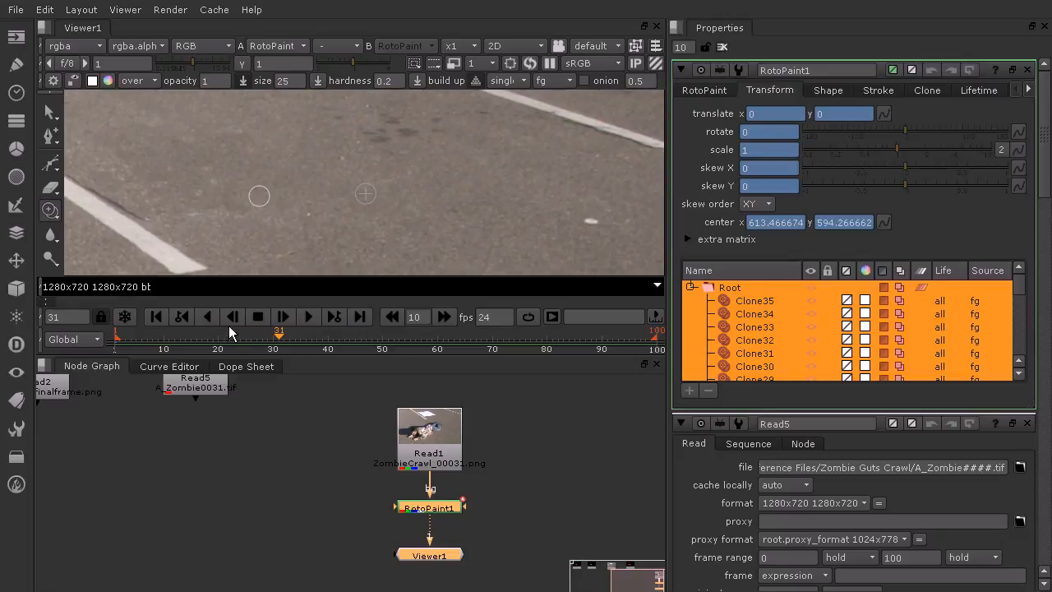